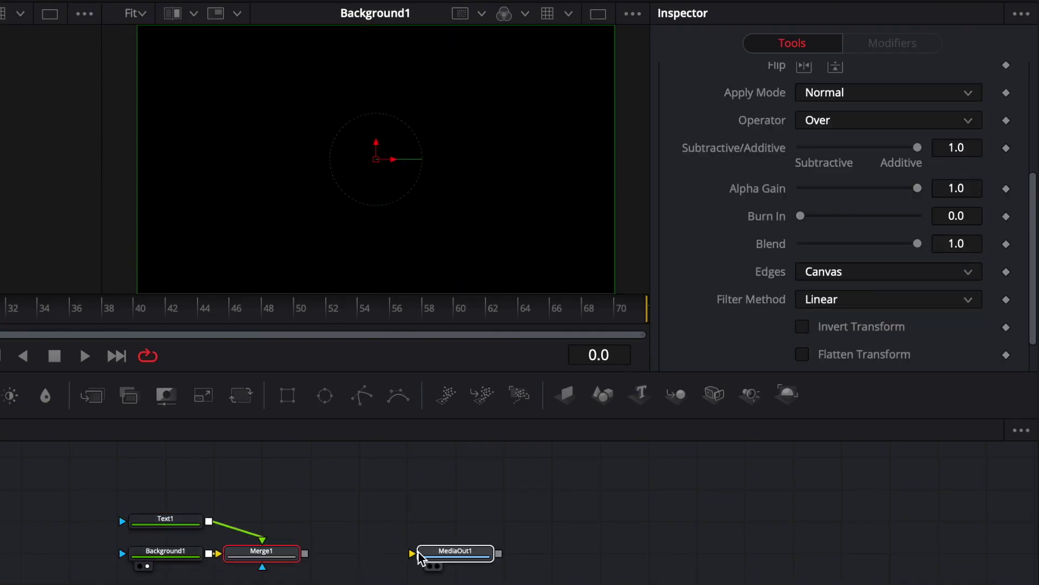
Connect Merge1 to MediaOut1 and view the merged title result
{"action": "left_click_drag", "start_coordinate": [417, 555], "coordinate": [305, 553]}
{"action": "left_click", "coordinate": [162, 518]}
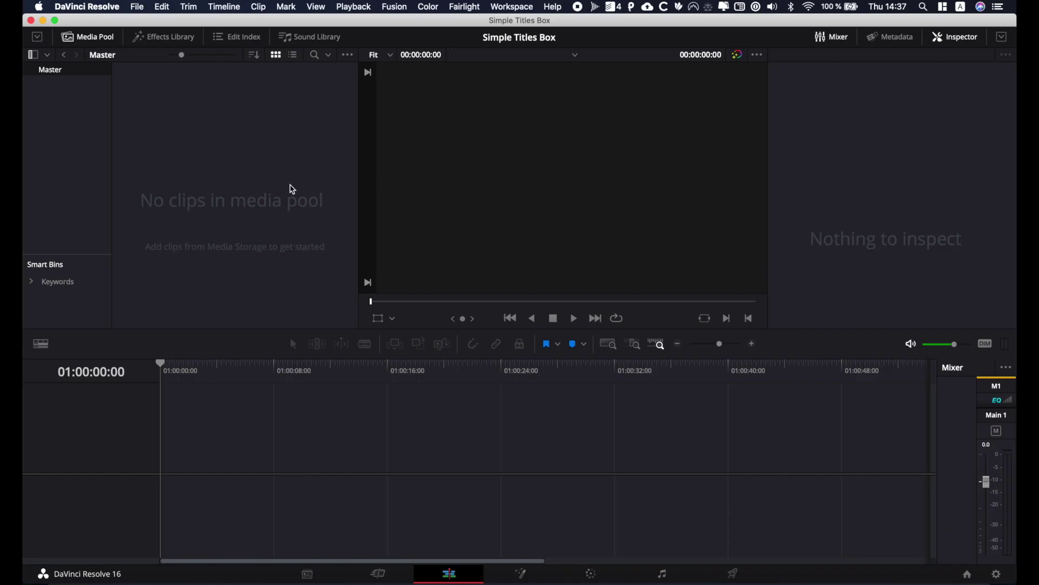
Create a new timeline in the media pool and name it 'Title Box'
{"action": "right_click", "coordinate": [285, 151]}
{"action": "mouse_move", "coordinate": [307, 162]}
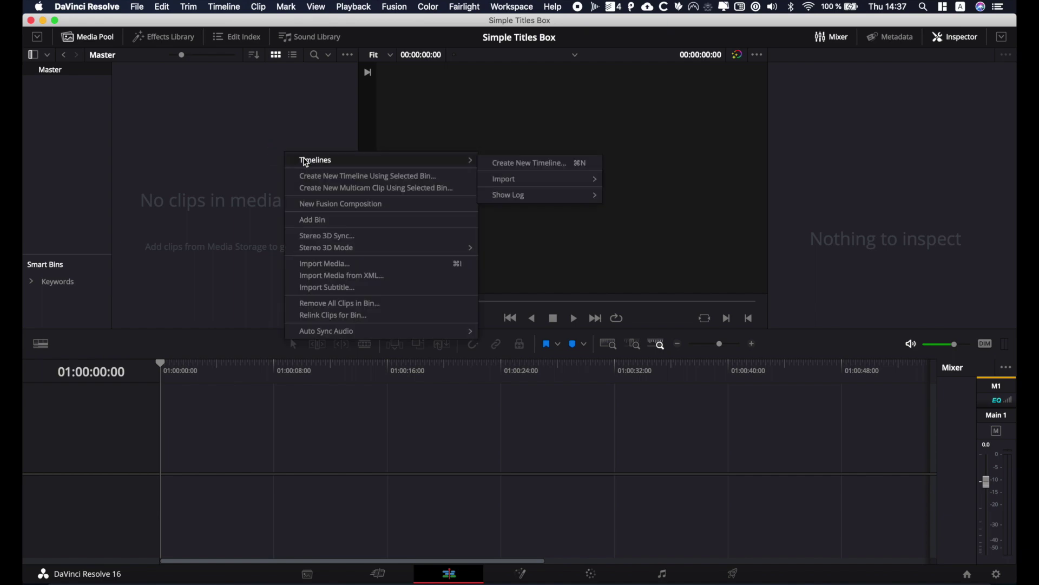
{"action": "left_click", "coordinate": [512, 163]}
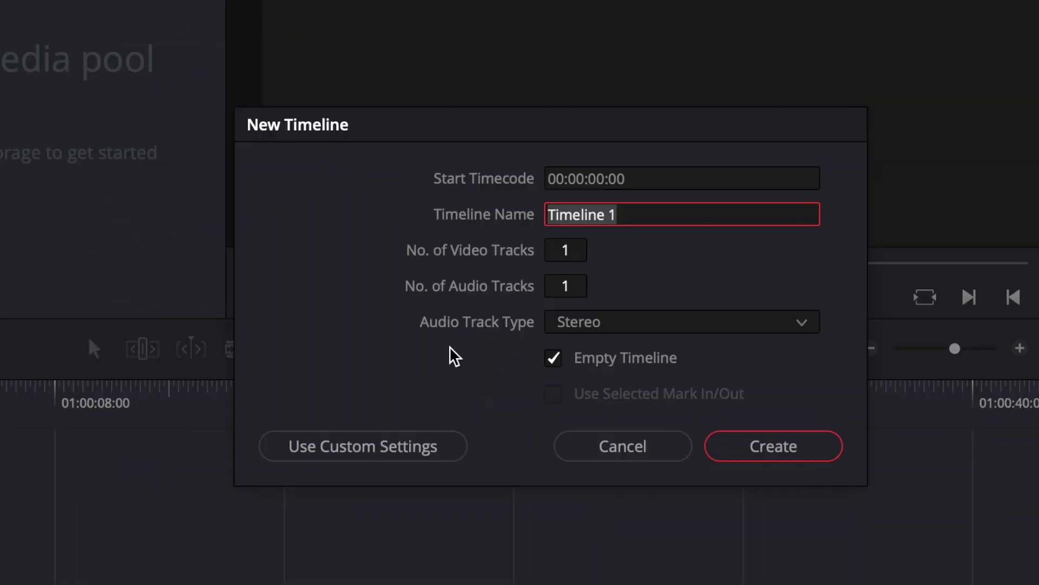
{"action": "left_click", "coordinate": [385, 453]}
{"action": "left_click", "coordinate": [512, 183]}
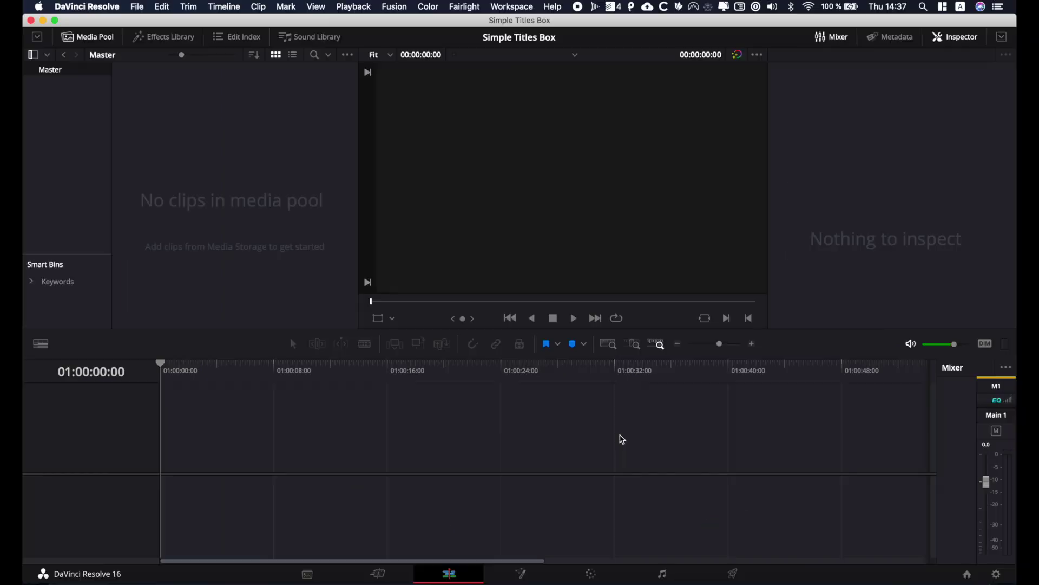
{"action": "left_click", "coordinate": [758, 533]}
{"action": "left_click", "coordinate": [159, 114]}
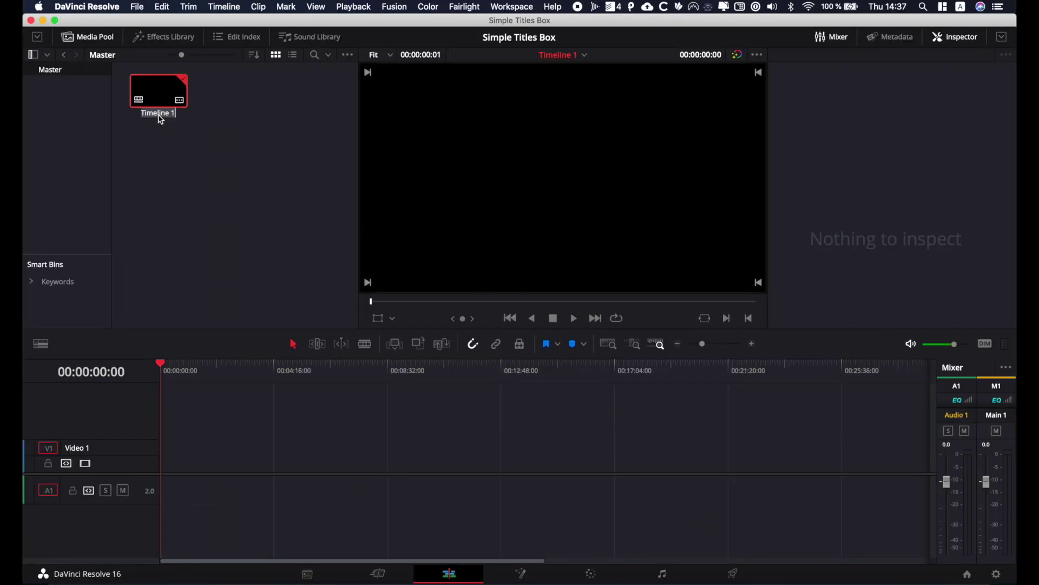
{"action": "key", "text": "BackSpace"}
{"action": "key", "text": "BackSpace"}
{"action": "key", "text": "BackSpace"}
{"action": "key", "text": "BackSpace"}
{"action": "key", "text": "BackSpace"}
{"action": "key", "text": "BackSpace"}
{"action": "key", "text": "BackSpace"}
{"action": "key", "text": "BackSpace"}
{"action": "key", "text": "BackSpace"}
{"action": "key", "text": "BackSpace"}
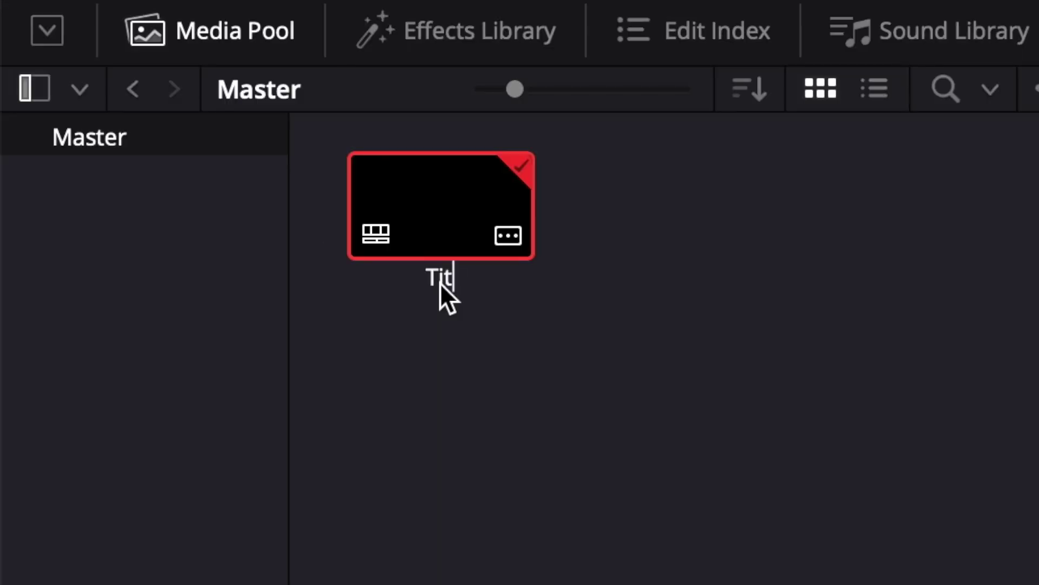
{"action": "type", "text": "Title Box"}
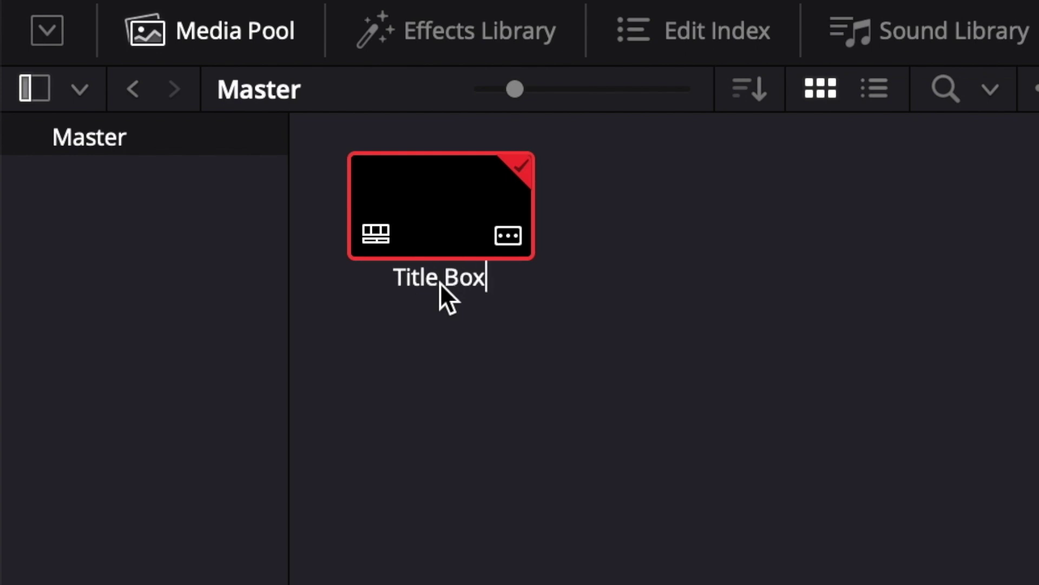
{"action": "left_click", "coordinate": [723, 506]}
Place a Fusion Composition effect on Video 1 and bring up its options to open it in Fusion
{"action": "left_click", "coordinate": [480, 27]}
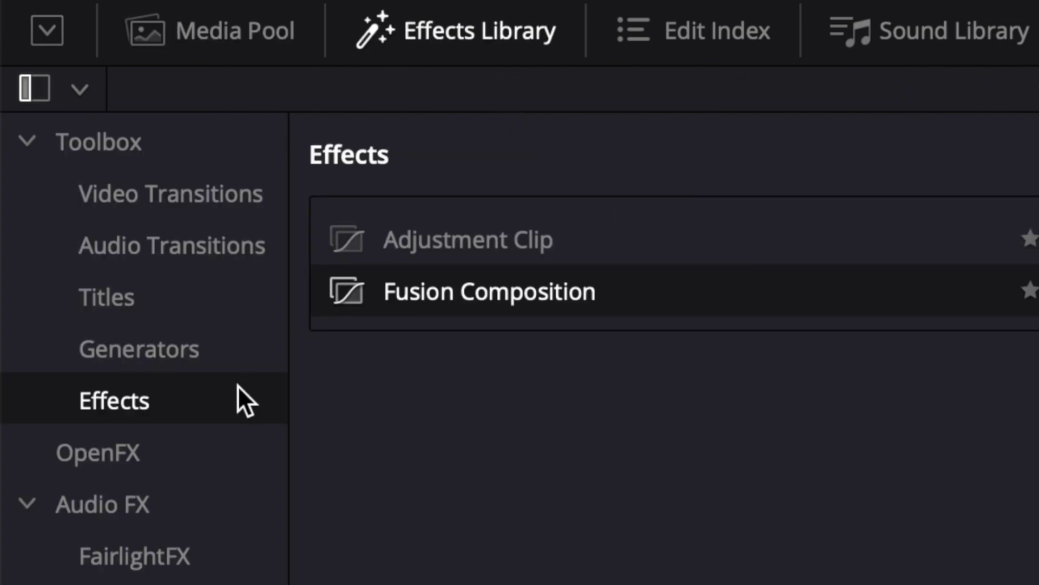
{"action": "left_click_drag", "start_coordinate": [419, 288], "coordinate": [463, 584]}
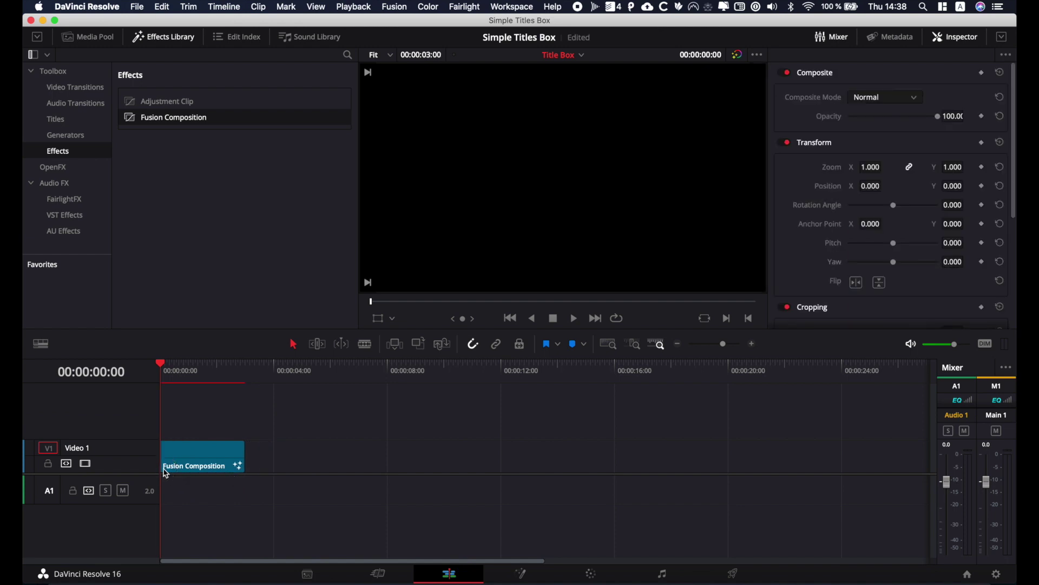
{"action": "right_click", "coordinate": [186, 454]}
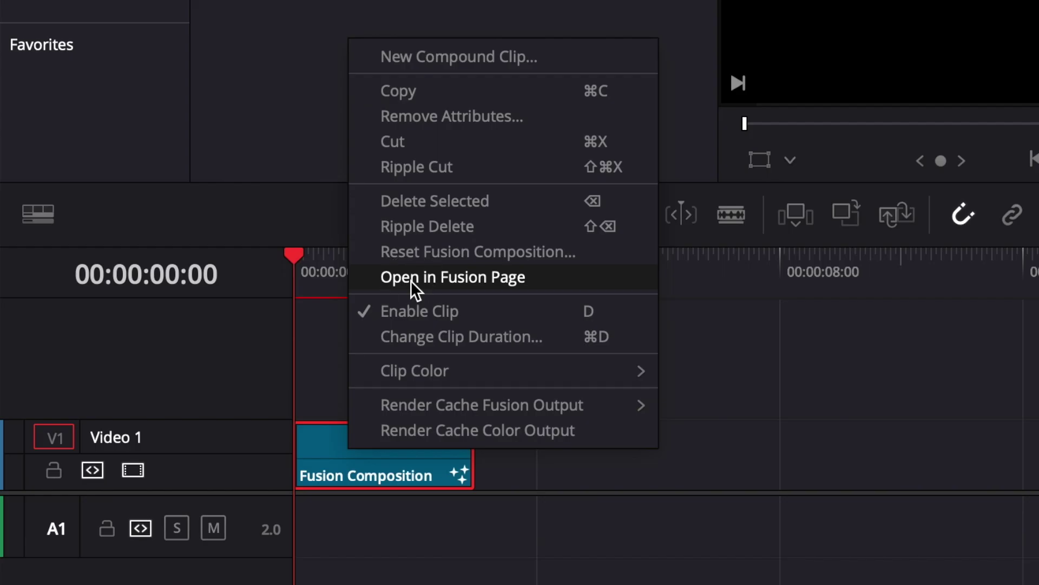
In Fusion, add a Text1 node before MediaOut1 reading 'VIDEO EDITOR STUDIO'
{"action": "left_click", "coordinate": [414, 289]}
{"action": "left_click_drag", "start_coordinate": [287, 368], "coordinate": [599, 414]}
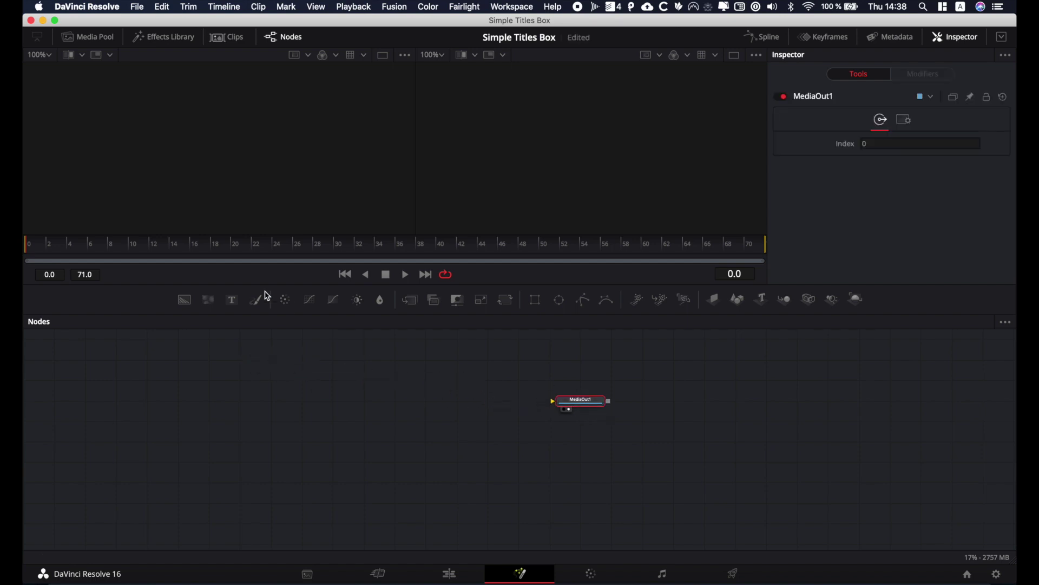
{"action": "left_click_drag", "start_coordinate": [232, 301], "coordinate": [418, 401]}
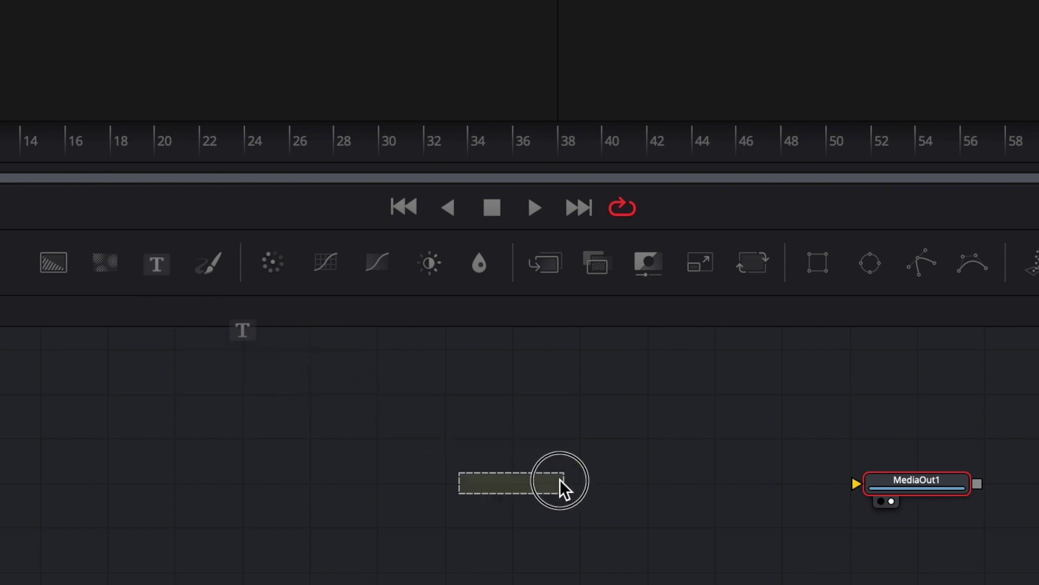
{"action": "left_click_drag", "start_coordinate": [560, 488], "coordinate": [645, 498]}
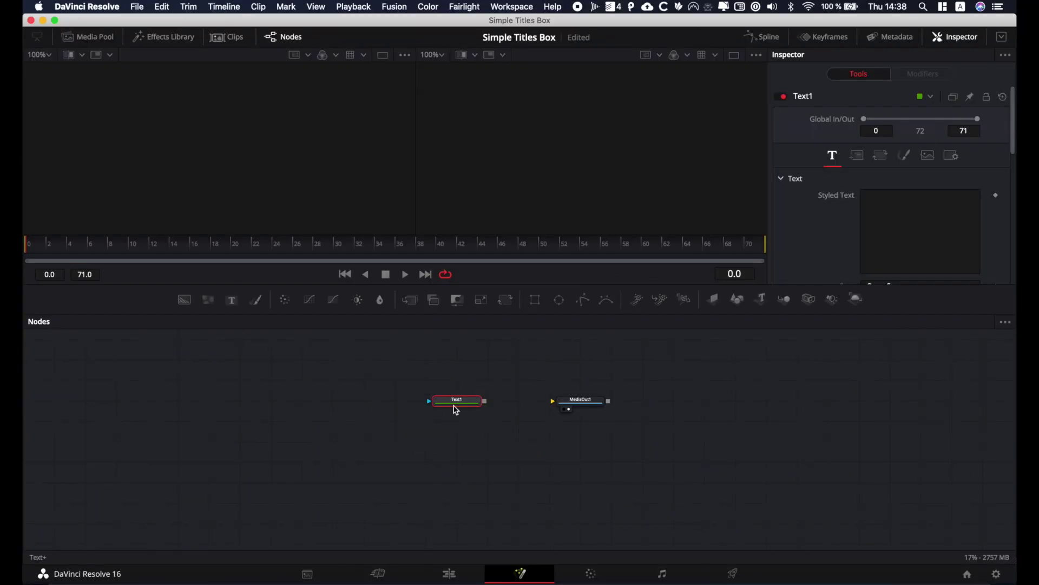
{"action": "left_click", "coordinate": [911, 251]}
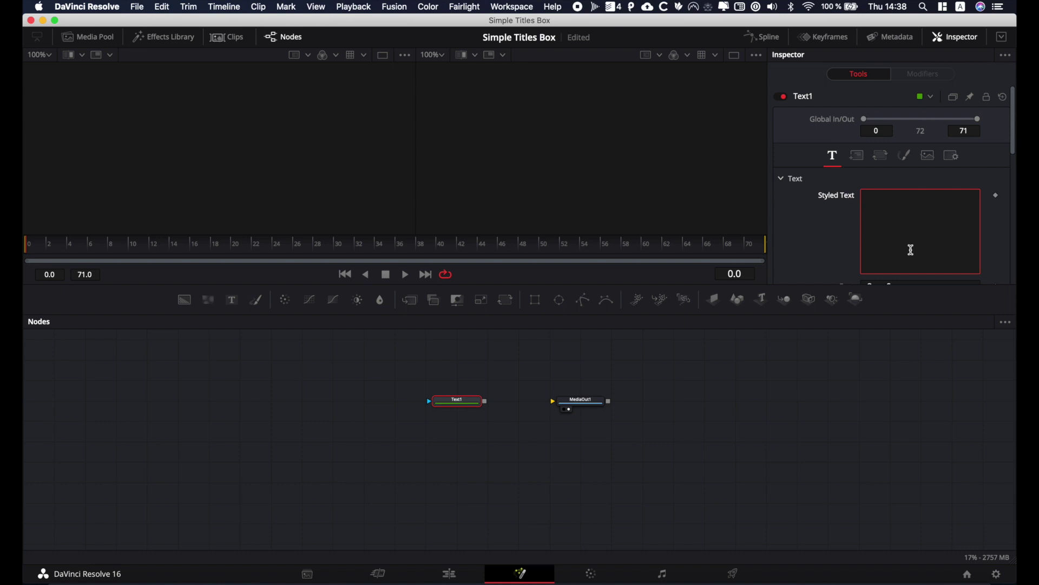
{"action": "type", "text": "VIDEO EDITOR STUDIO"}
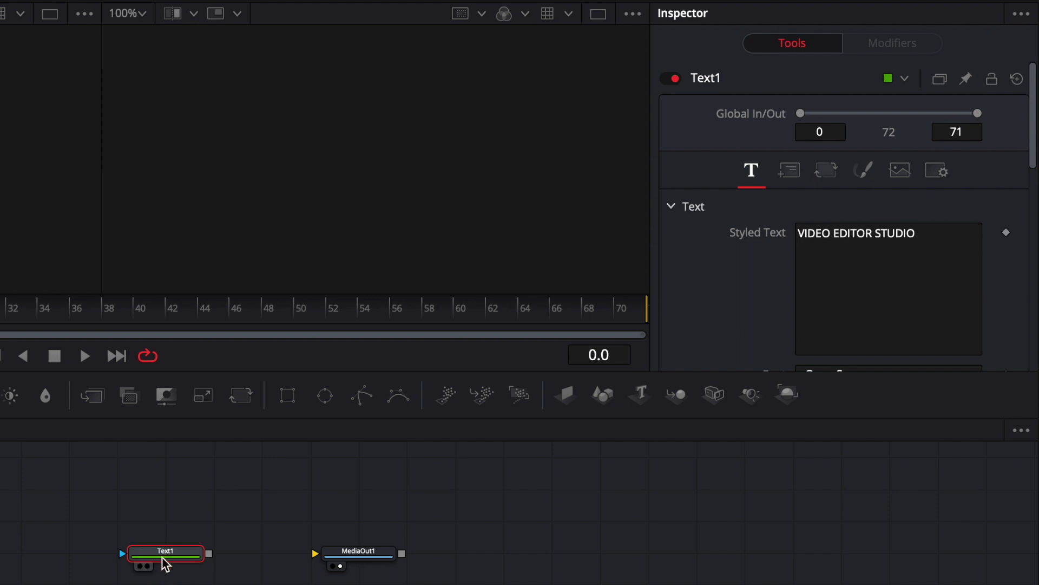
Style Text1 as Montserrat Medium with tracking 1.228 and size 0.0669
{"action": "left_click", "coordinate": [148, 567]}
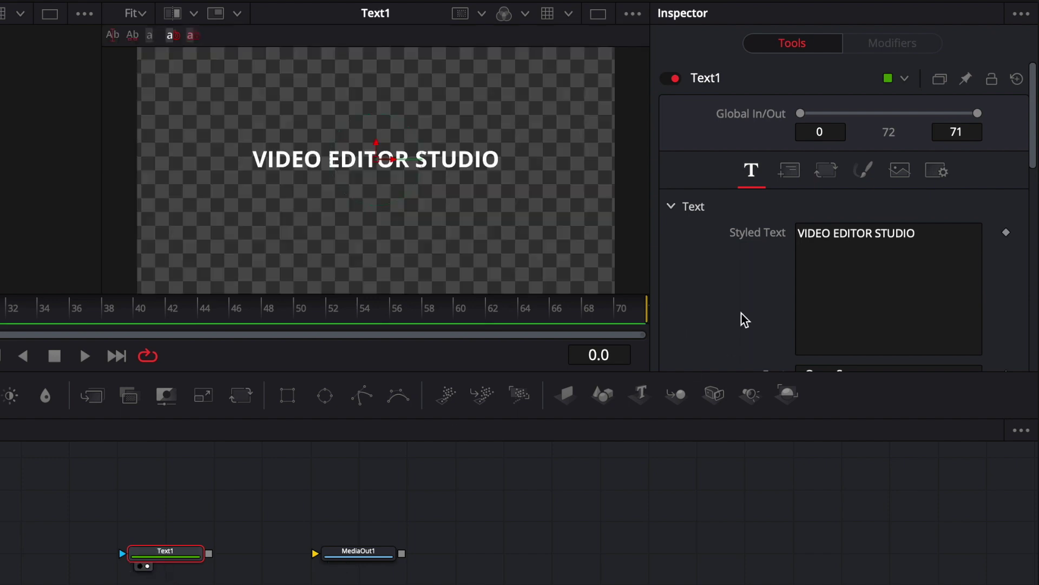
{"action": "scroll", "coordinate": [749, 309], "scroll_direction": "down", "scroll_amount": 3}
{"action": "left_click", "coordinate": [942, 264]}
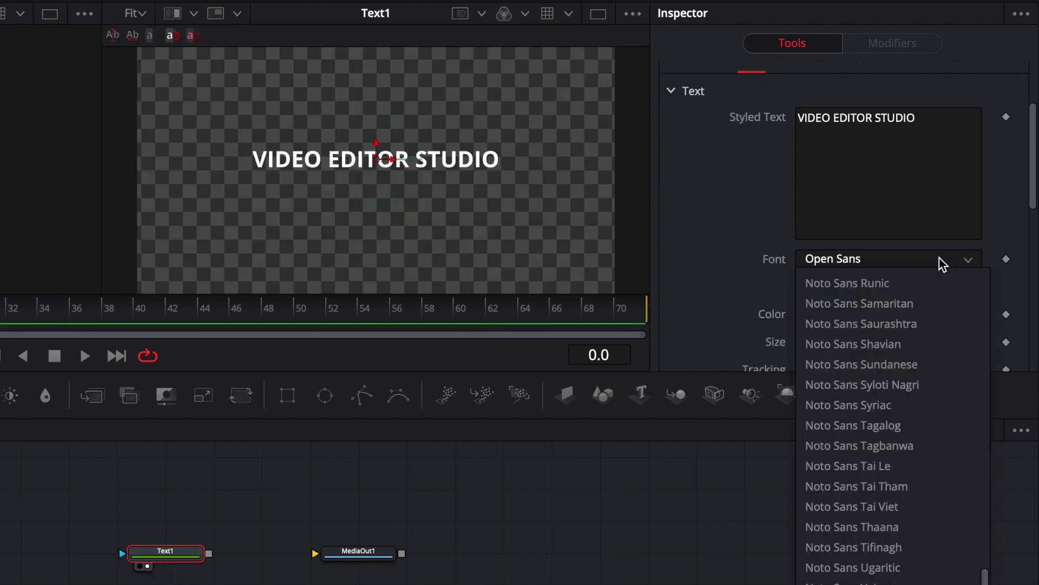
{"action": "scroll", "coordinate": [940, 262], "scroll_direction": "up", "scroll_amount": 20}
{"action": "scroll", "coordinate": [940, 262], "scroll_direction": "down", "scroll_amount": 1}
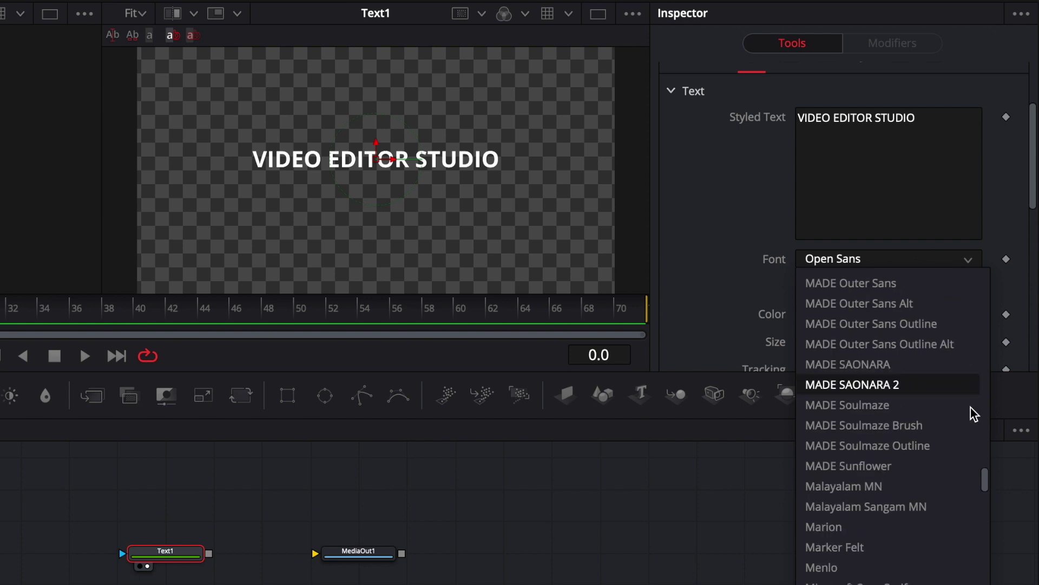
{"action": "left_click", "coordinate": [845, 541]}
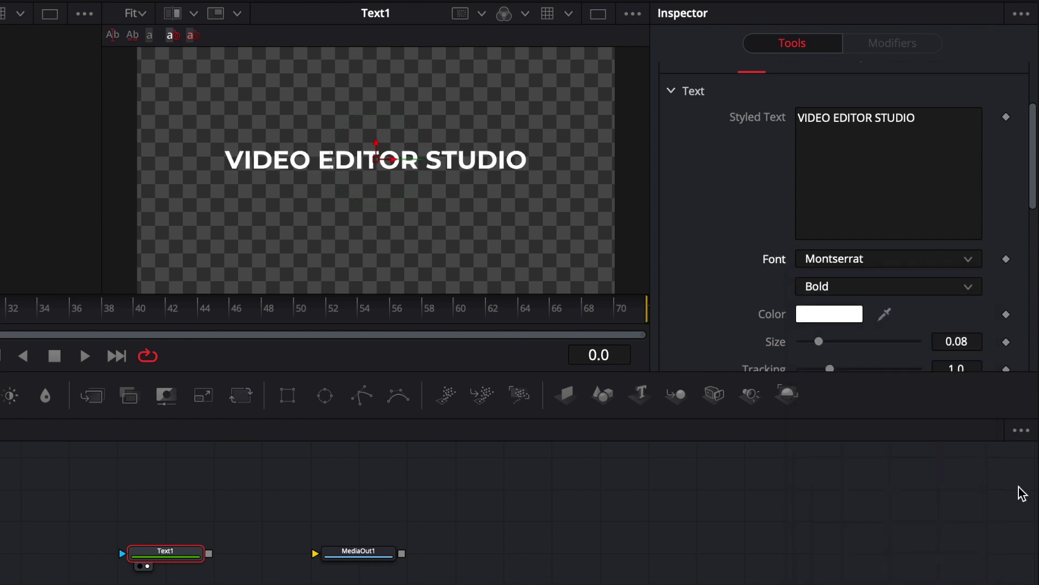
{"action": "left_click", "coordinate": [930, 287]}
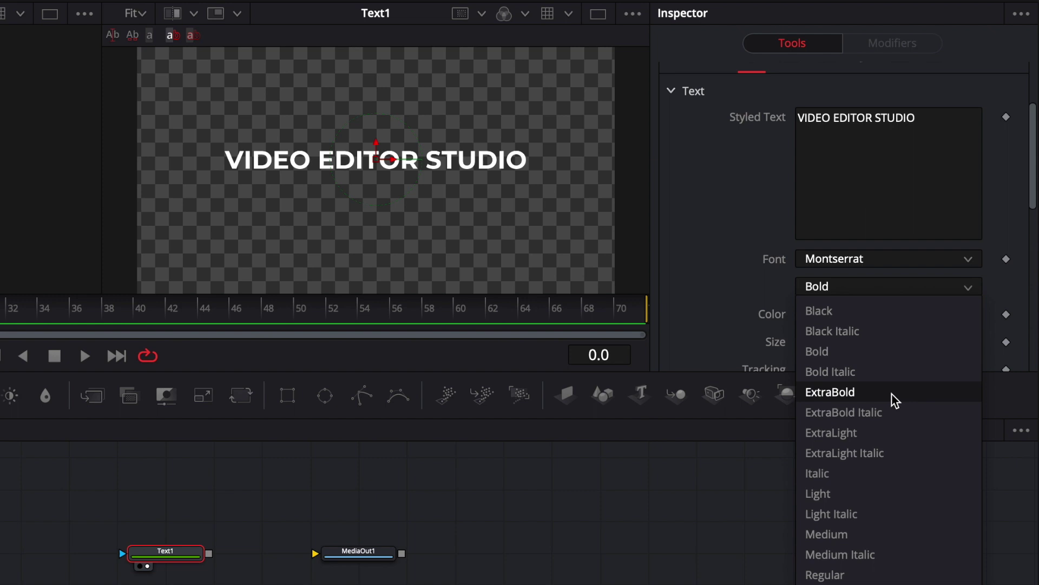
{"action": "left_click", "coordinate": [852, 535]}
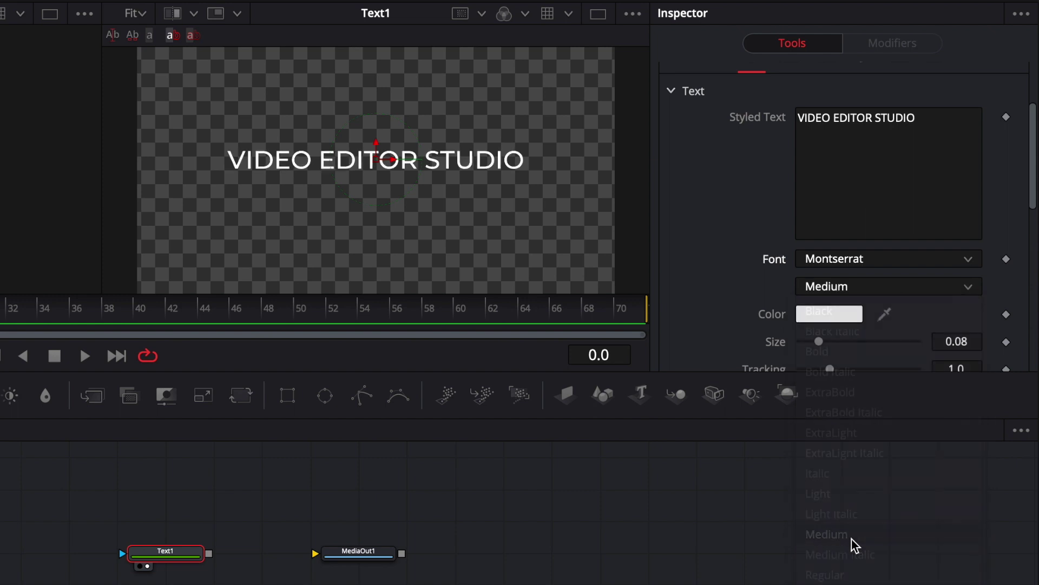
{"action": "scroll", "coordinate": [727, 301], "scroll_direction": "down", "scroll_amount": 3}
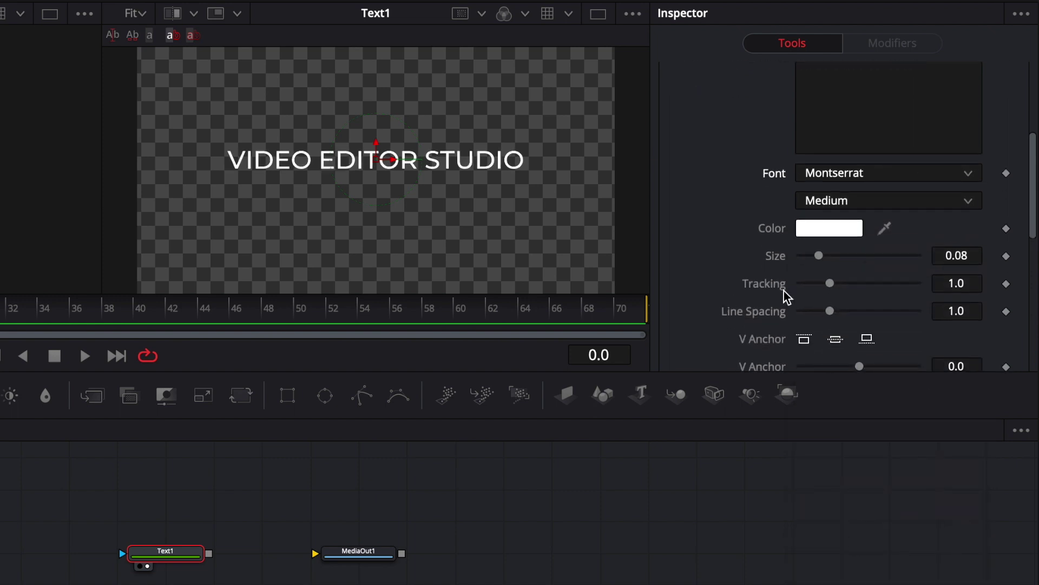
{"action": "left_click", "coordinate": [831, 285]}
{"action": "left_click_drag", "start_coordinate": [831, 284], "coordinate": [816, 256]}
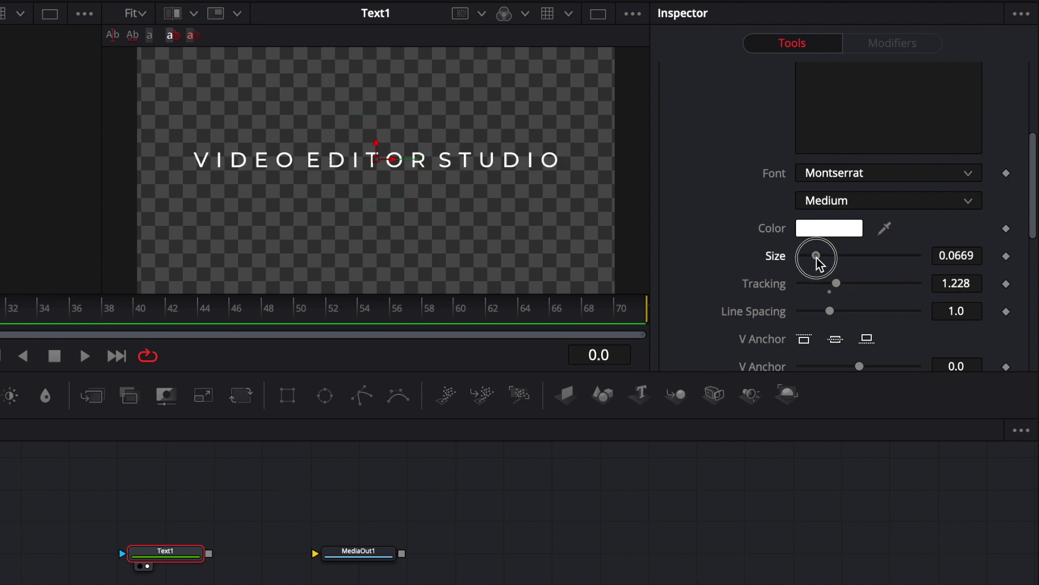
{"action": "left_click_drag", "start_coordinate": [165, 560], "coordinate": [166, 527]}
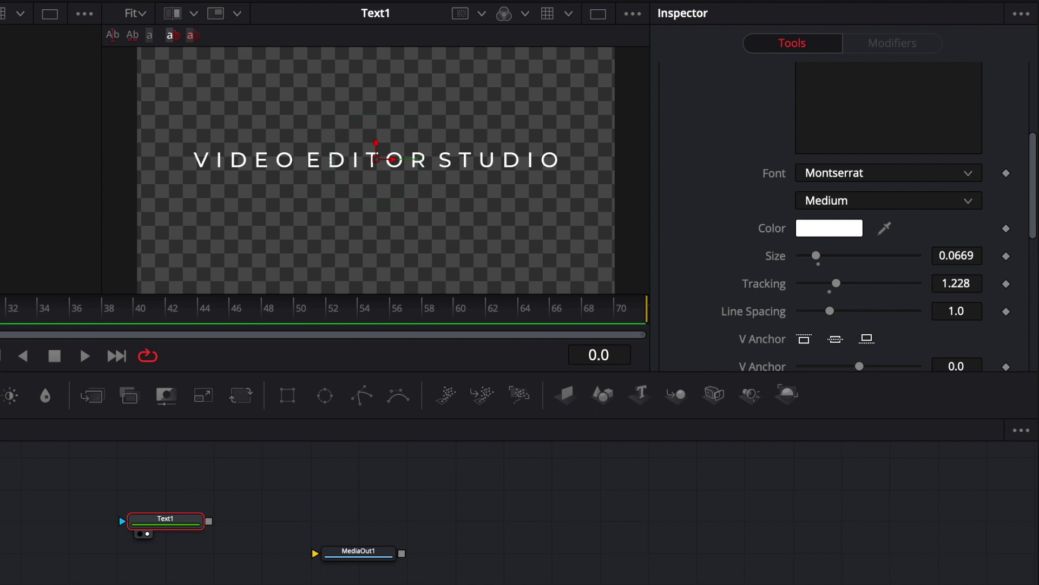
Merge Text1 over a black Background1 and wire Merge1 into MediaOut1 for preview
{"action": "left_click_drag", "start_coordinate": [5, 522], "coordinate": [181, 565]}
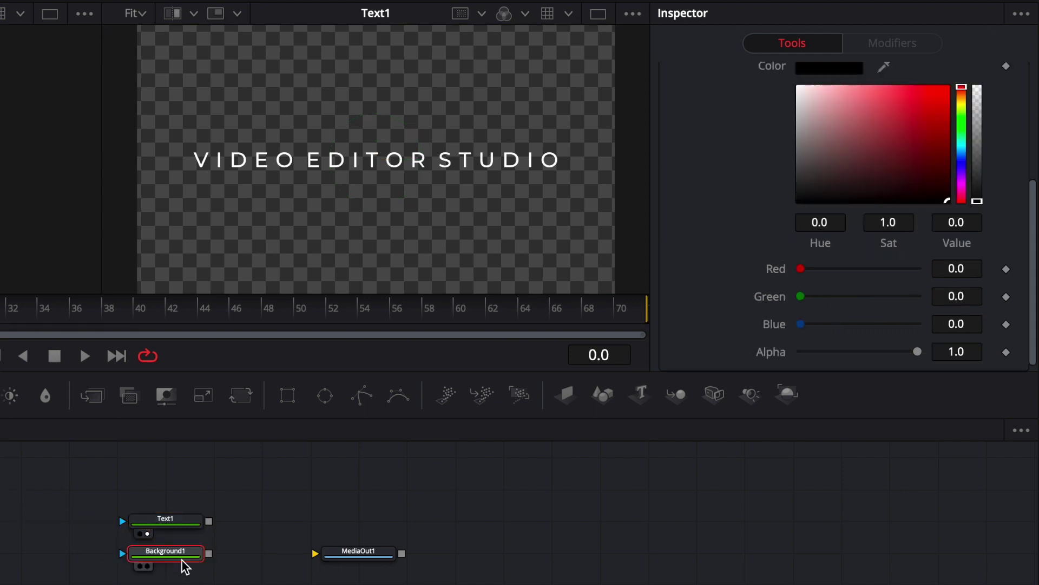
{"action": "left_click", "coordinate": [147, 566]}
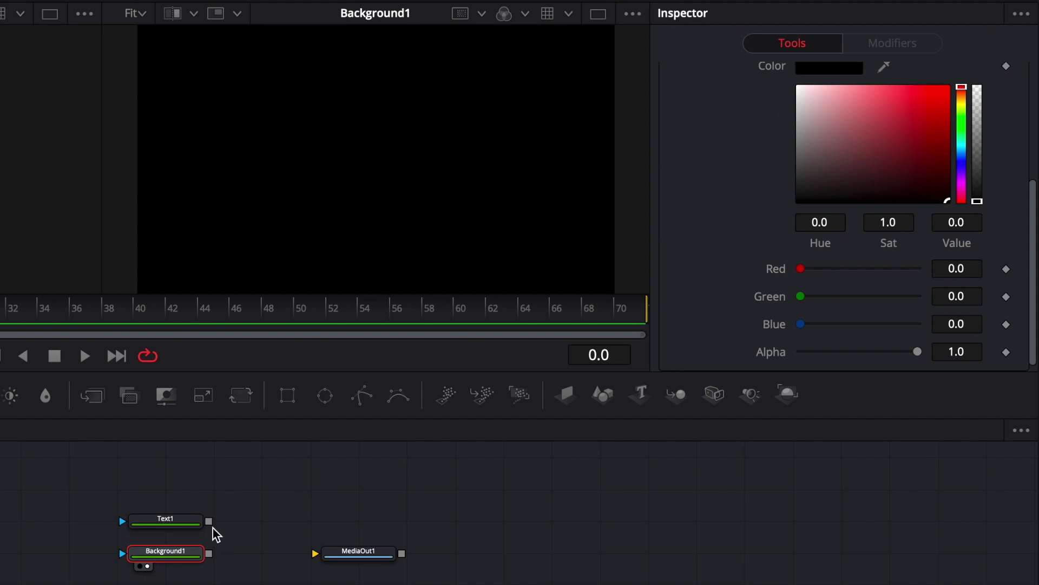
{"action": "left_click_drag", "start_coordinate": [209, 521], "coordinate": [209, 554]}
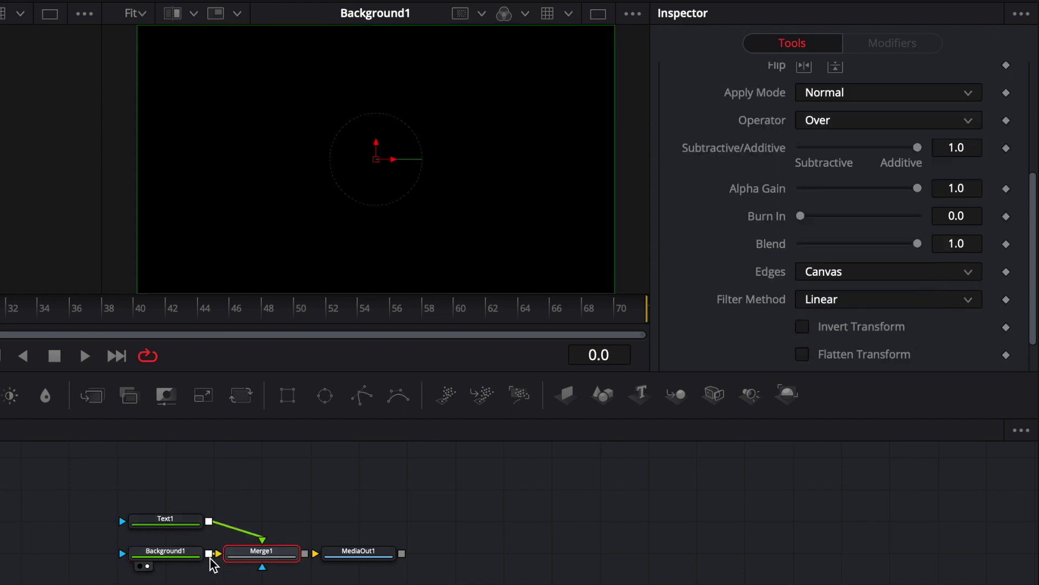
{"action": "left_click_drag", "start_coordinate": [336, 556], "coordinate": [433, 553]}
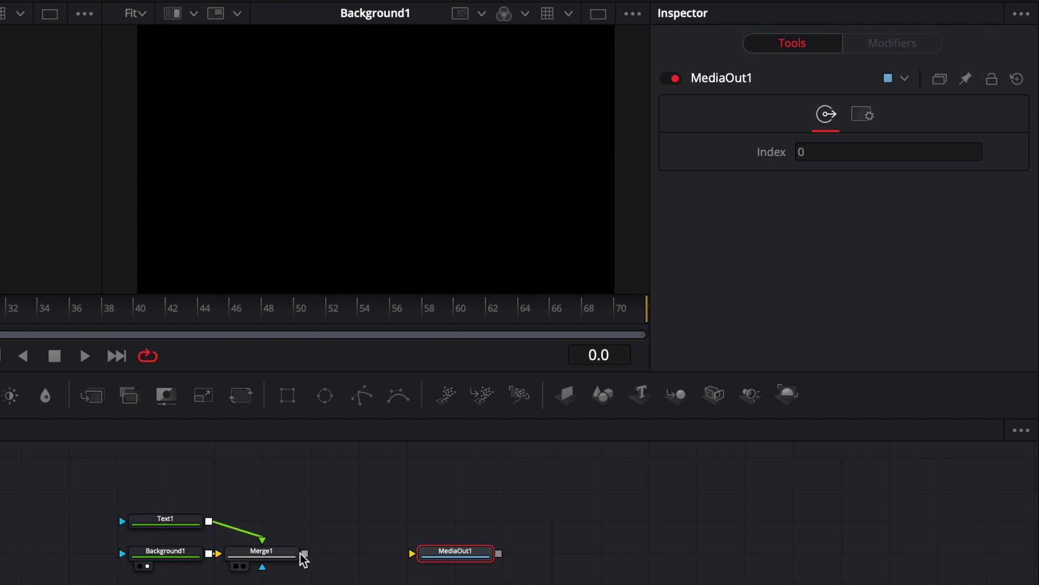
{"action": "left_click_drag", "start_coordinate": [302, 554], "coordinate": [441, 559]}
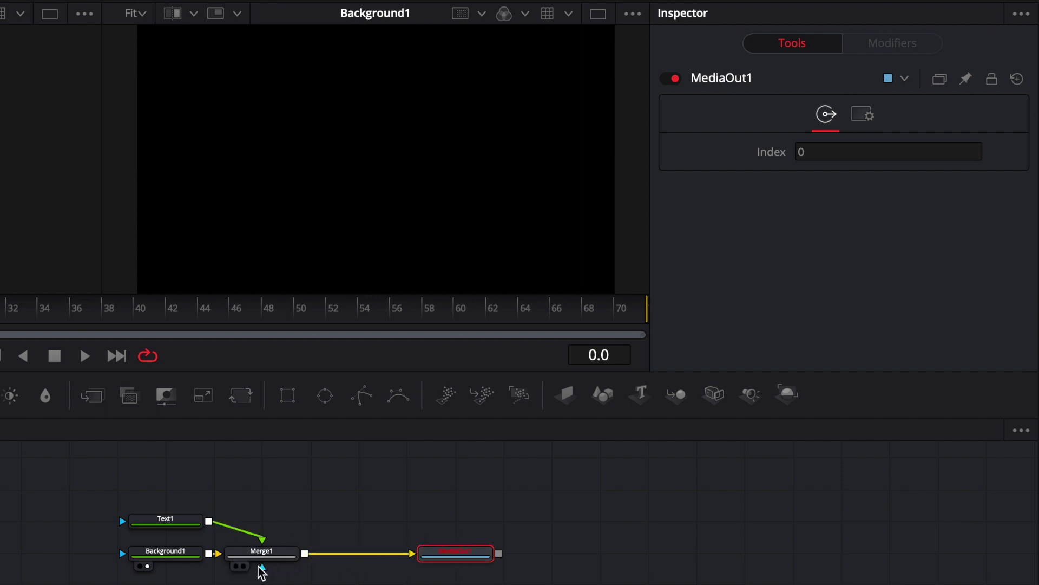
{"action": "left_click", "coordinate": [243, 567]}
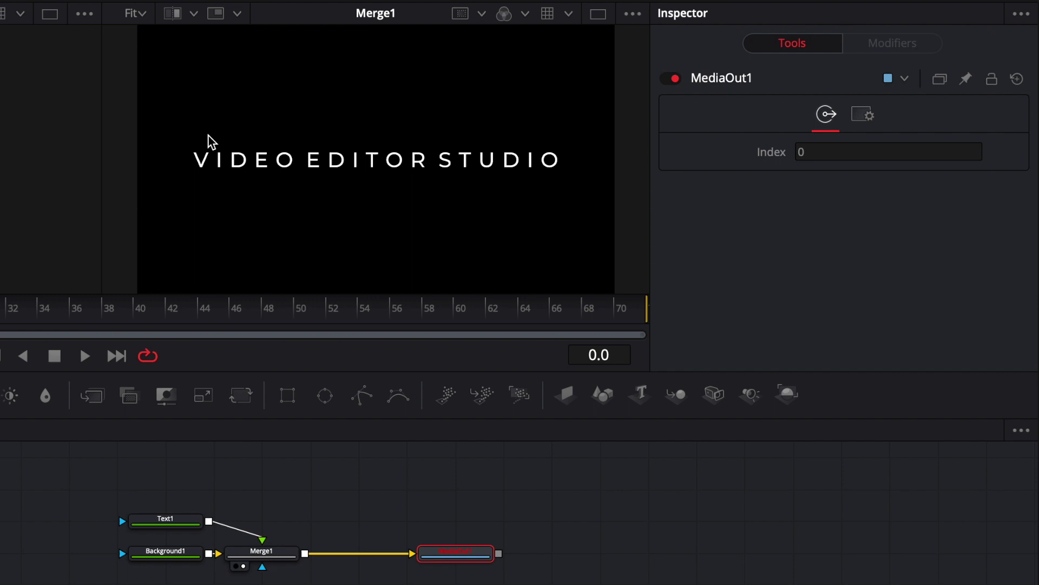
Add a Rectangle1 mask to Background1 and rearrange the nodes, then delete that first Rectangle1
{"action": "left_click", "coordinate": [165, 556]}
{"action": "left_click", "coordinate": [287, 401]}
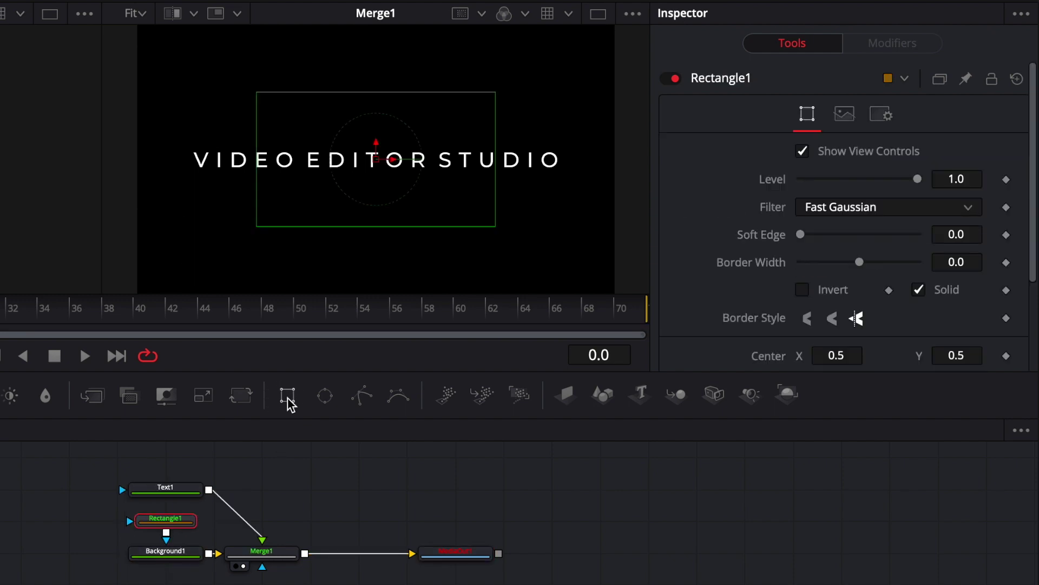
{"action": "left_click", "coordinate": [167, 523]}
{"action": "left_click_drag", "start_coordinate": [168, 523], "coordinate": [71, 552]}
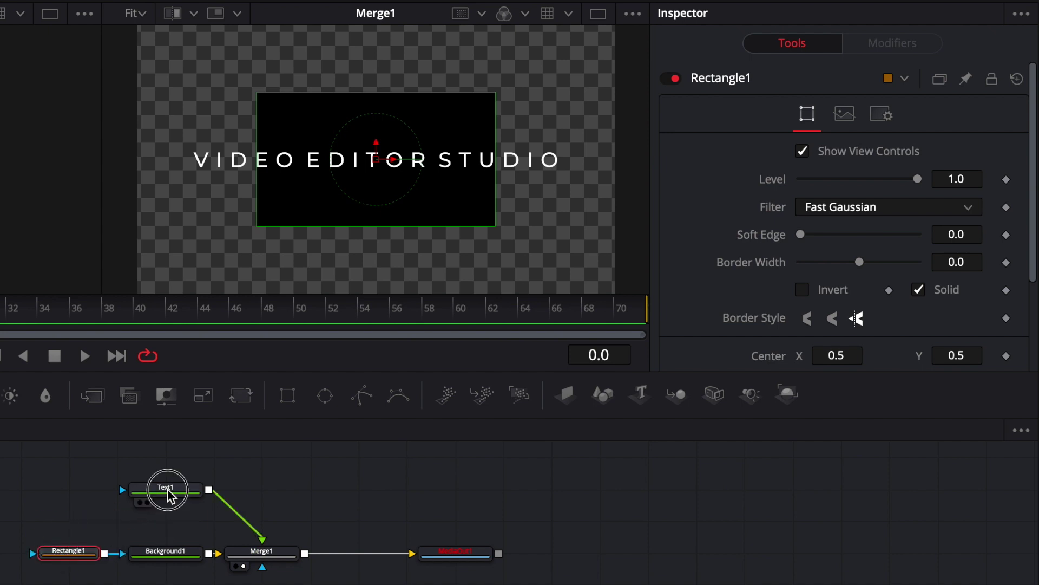
{"action": "left_click_drag", "start_coordinate": [165, 490], "coordinate": [163, 520]}
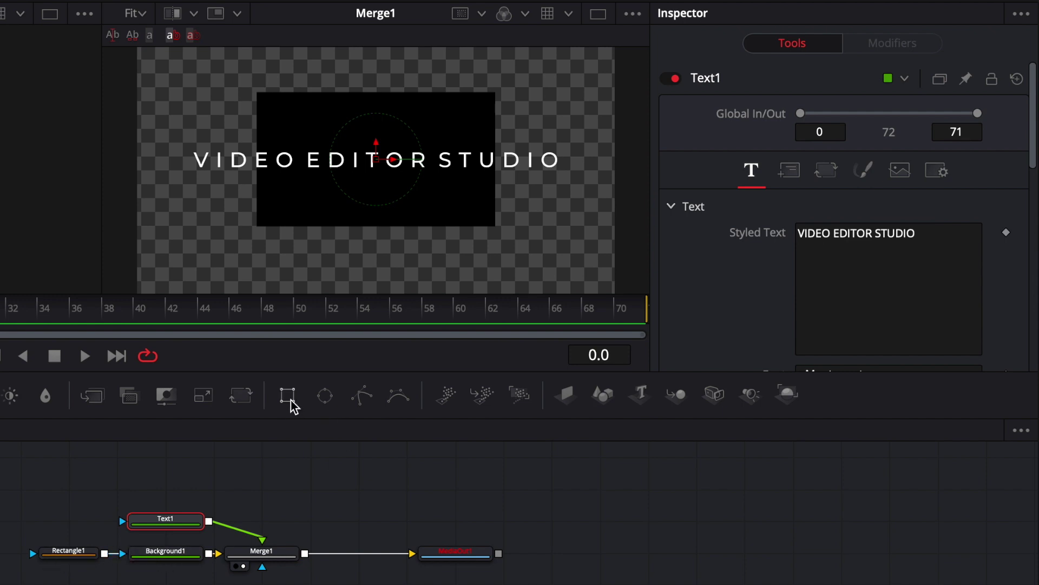
{"action": "left_click", "coordinate": [165, 552]}
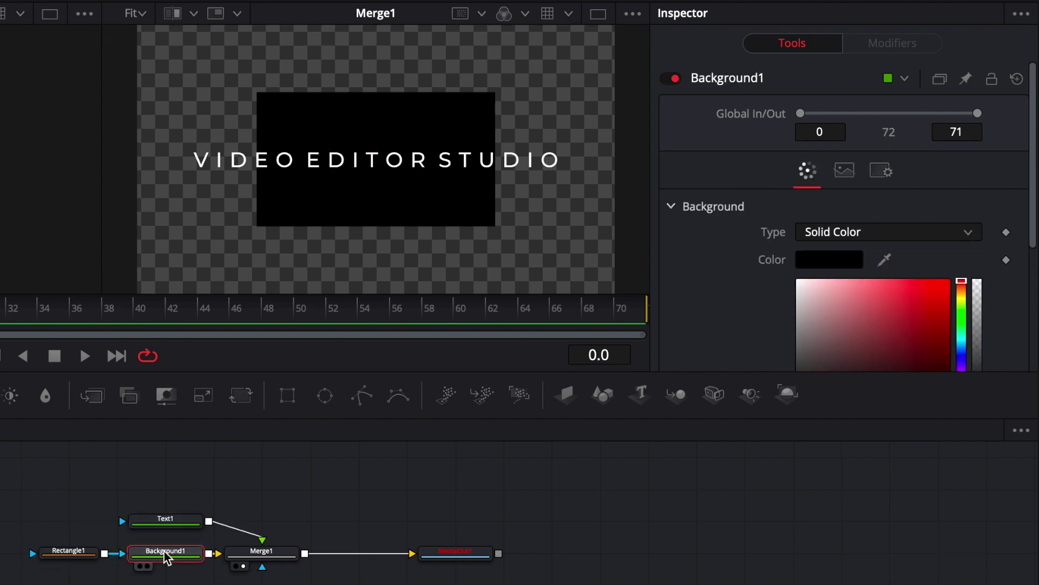
{"action": "left_click", "coordinate": [84, 557]}
{"action": "key", "text": "Delete"}
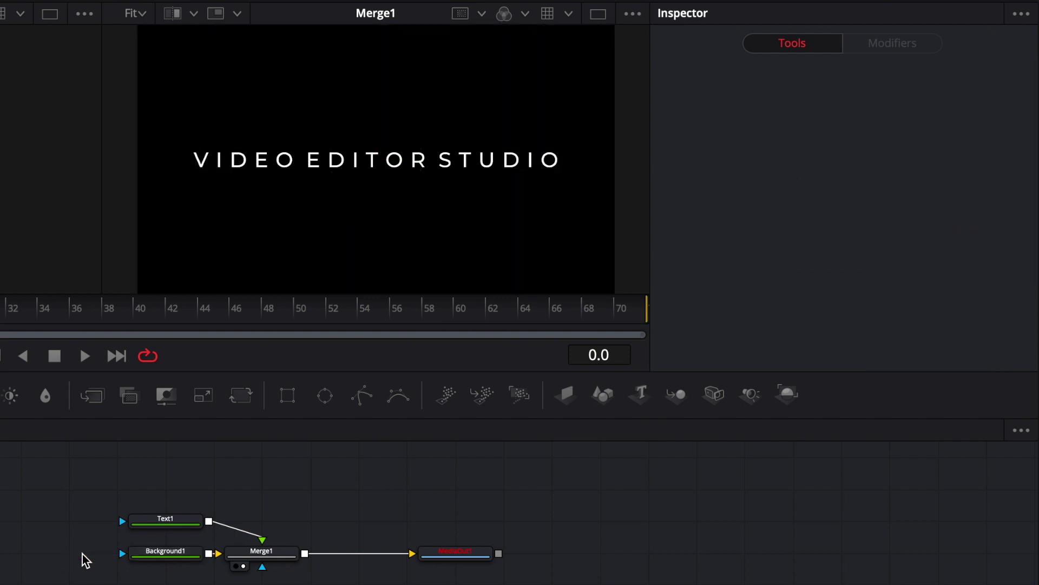
Add a new Rectangle1 mask to Background1 and resize it to a wide, short box around the text
{"action": "left_click", "coordinate": [166, 554]}
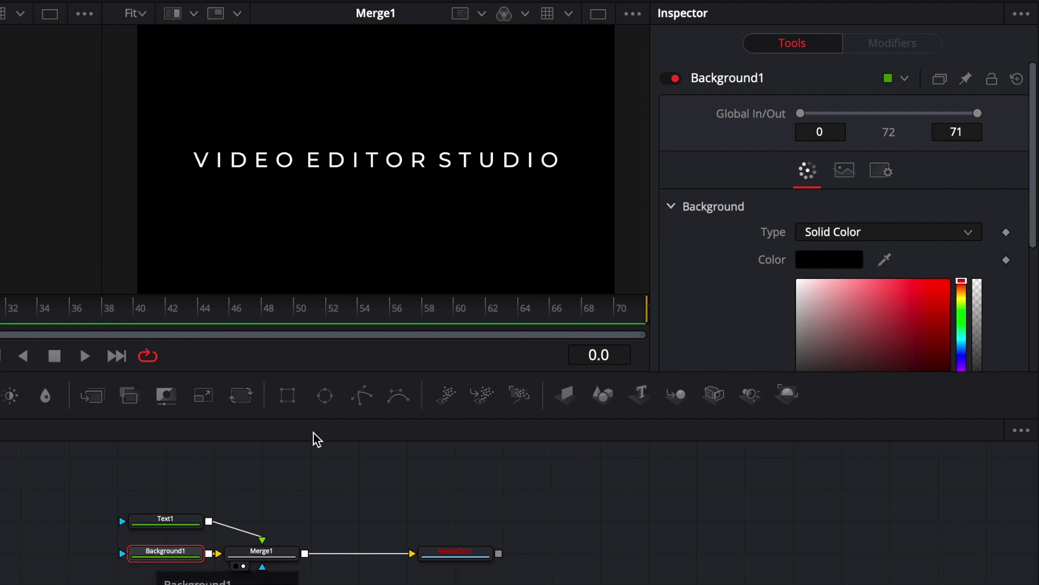
{"action": "left_click", "coordinate": [293, 403]}
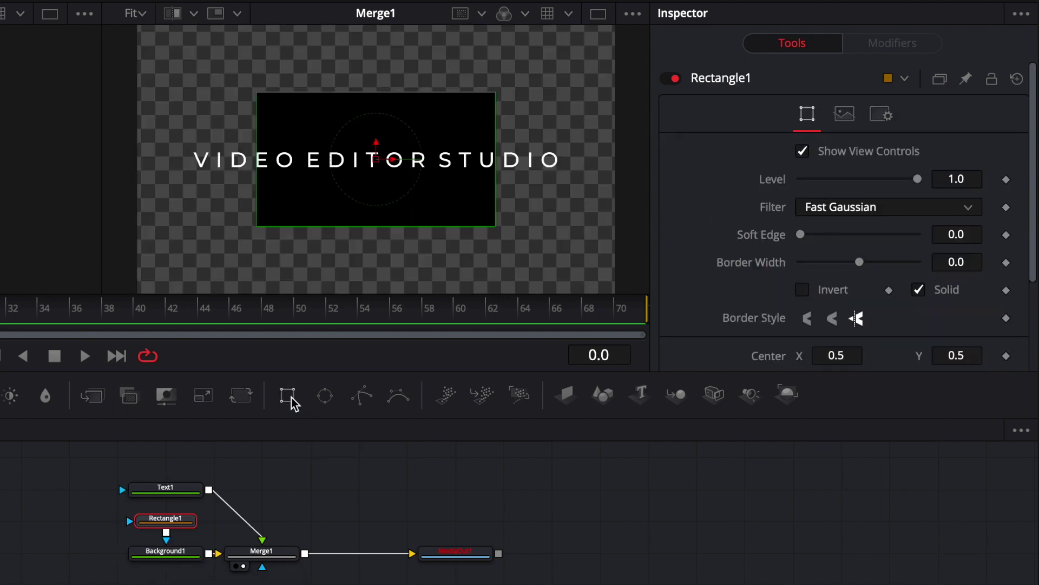
{"action": "left_click_drag", "start_coordinate": [173, 522], "coordinate": [76, 553]}
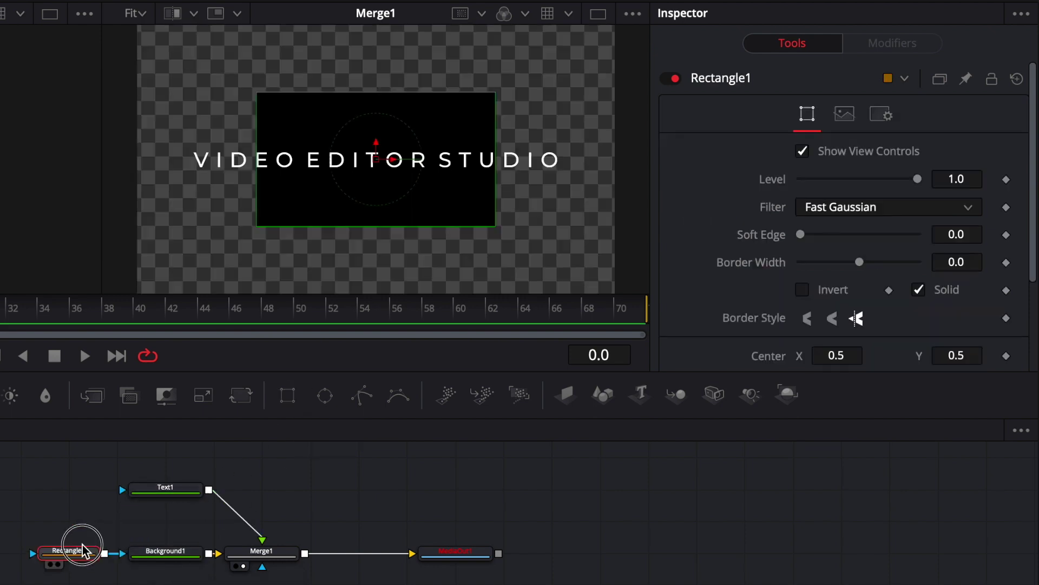
{"action": "left_click_drag", "start_coordinate": [170, 495], "coordinate": [170, 524]}
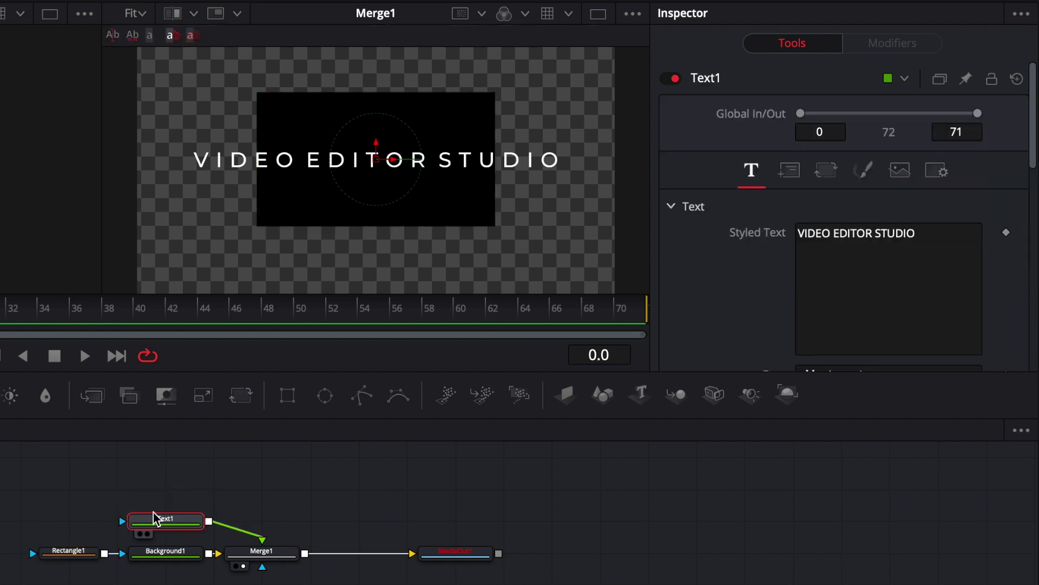
{"action": "left_click", "coordinate": [69, 551]}
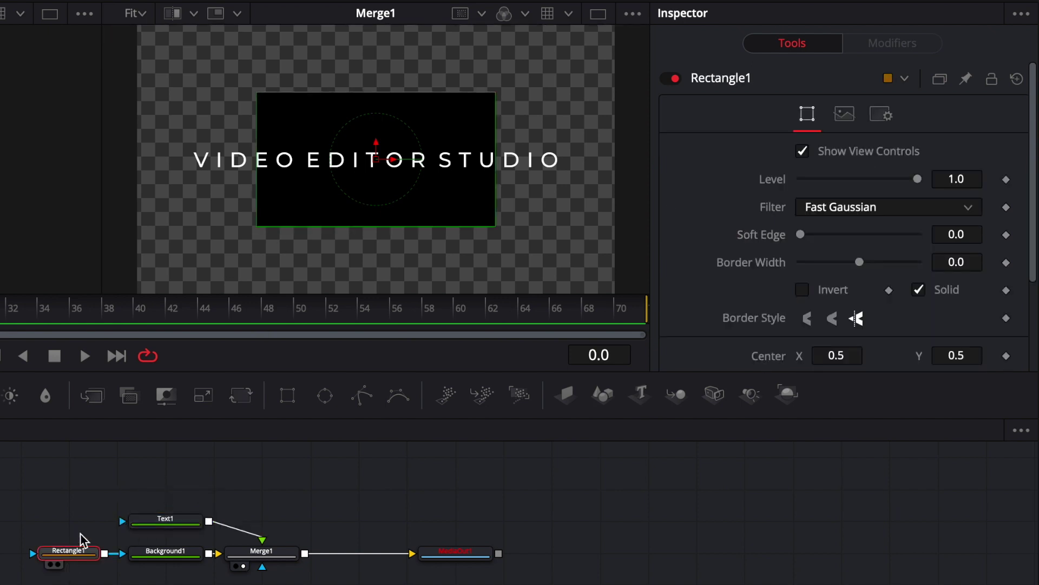
{"action": "left_click_drag", "start_coordinate": [257, 191], "coordinate": [168, 181]}
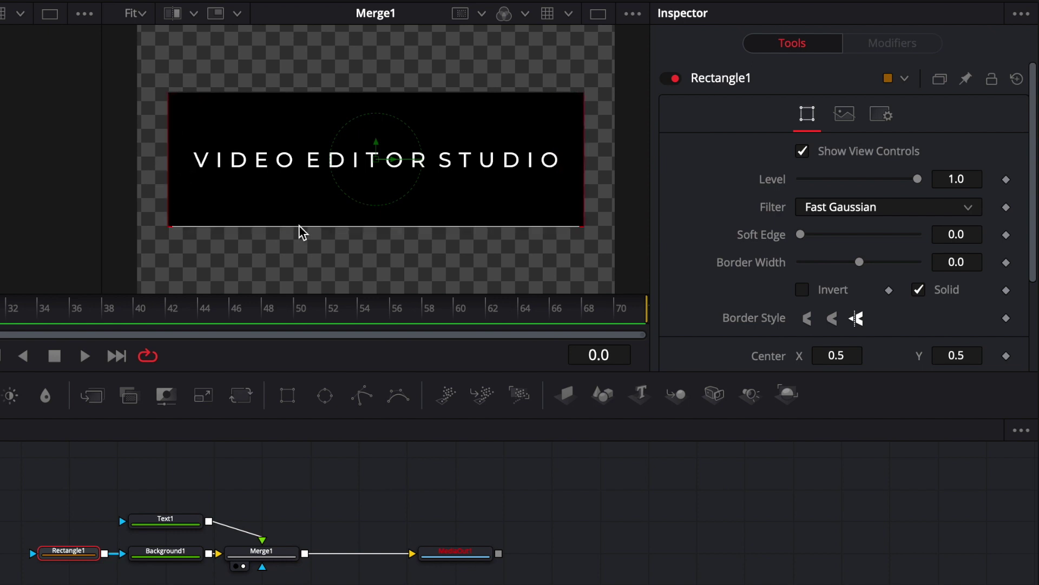
{"action": "left_click_drag", "start_coordinate": [299, 228], "coordinate": [299, 183]}
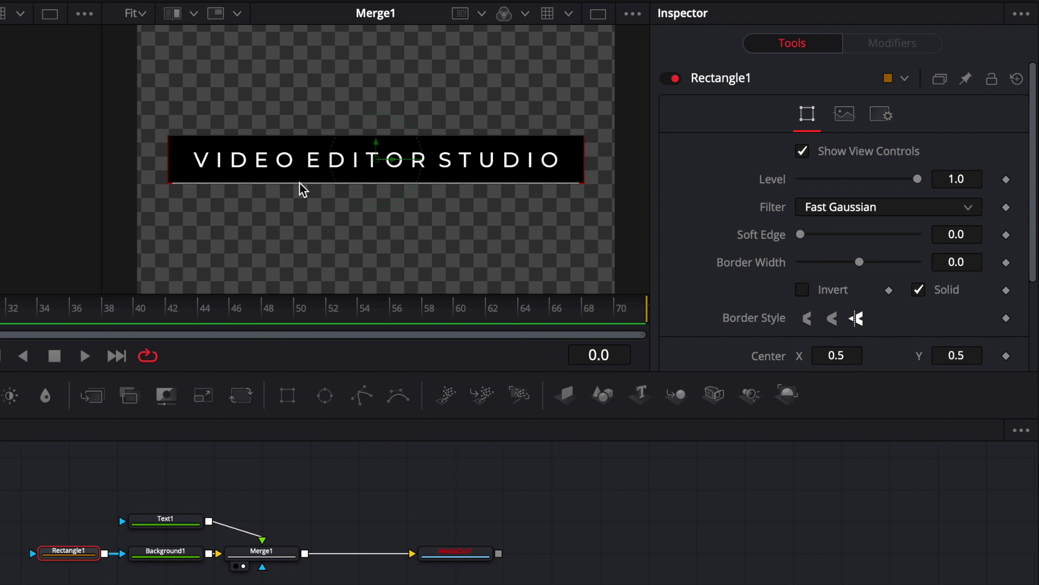
Mask Text1 with Rectangle2, widening and shortening it to match the black box
{"action": "left_click", "coordinate": [185, 527]}
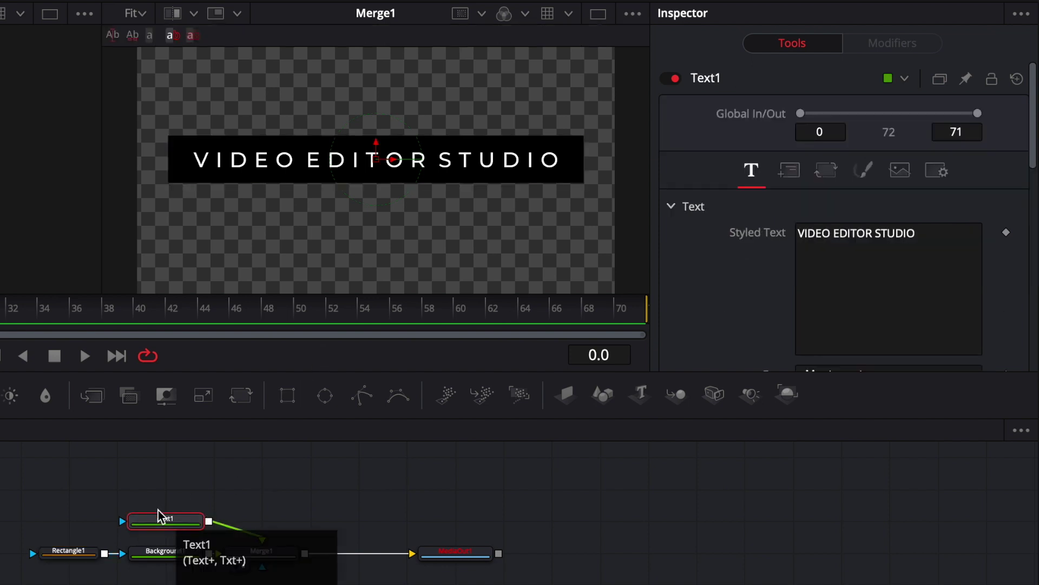
{"action": "left_click", "coordinate": [288, 398]}
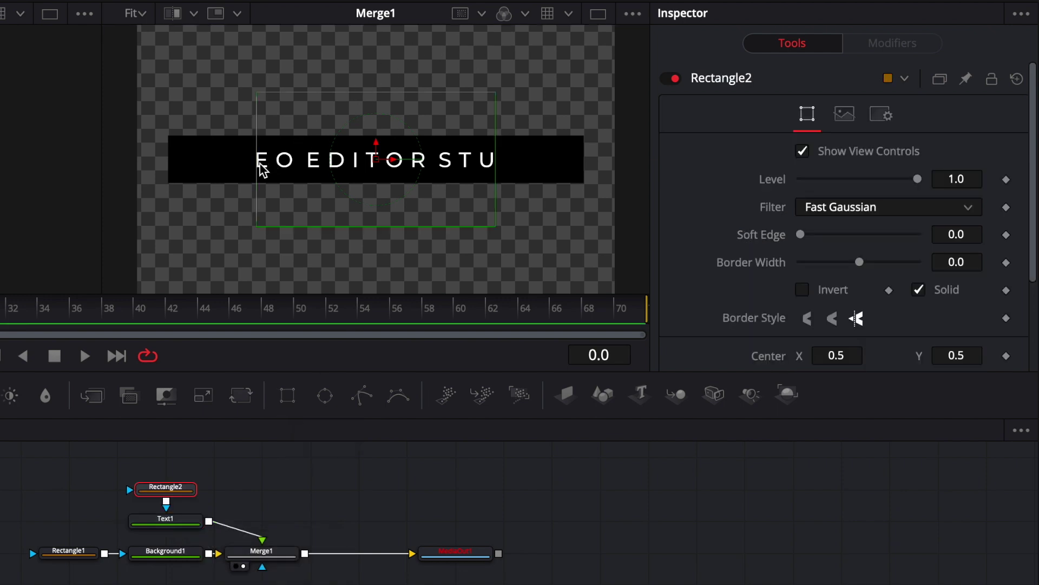
{"action": "left_click_drag", "start_coordinate": [258, 170], "coordinate": [170, 169]}
{"action": "left_click_drag", "start_coordinate": [371, 98], "coordinate": [380, 142]}
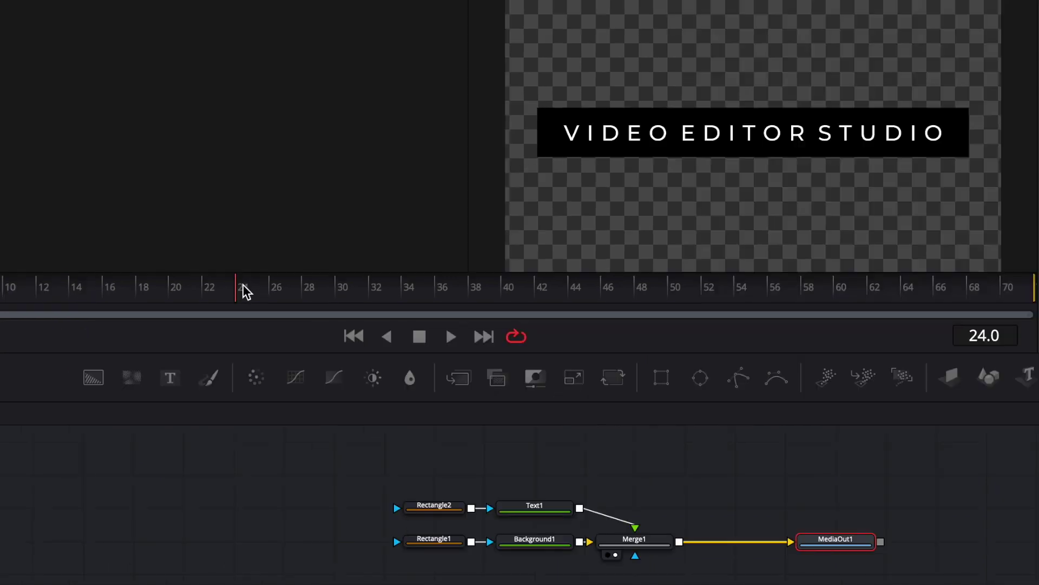
Keyframe Text1's Size X at full width on frames 24 and 48
{"action": "left_click", "coordinate": [234, 287]}
{"action": "left_click", "coordinate": [242, 292]}
{"action": "left_click", "coordinate": [525, 509]}
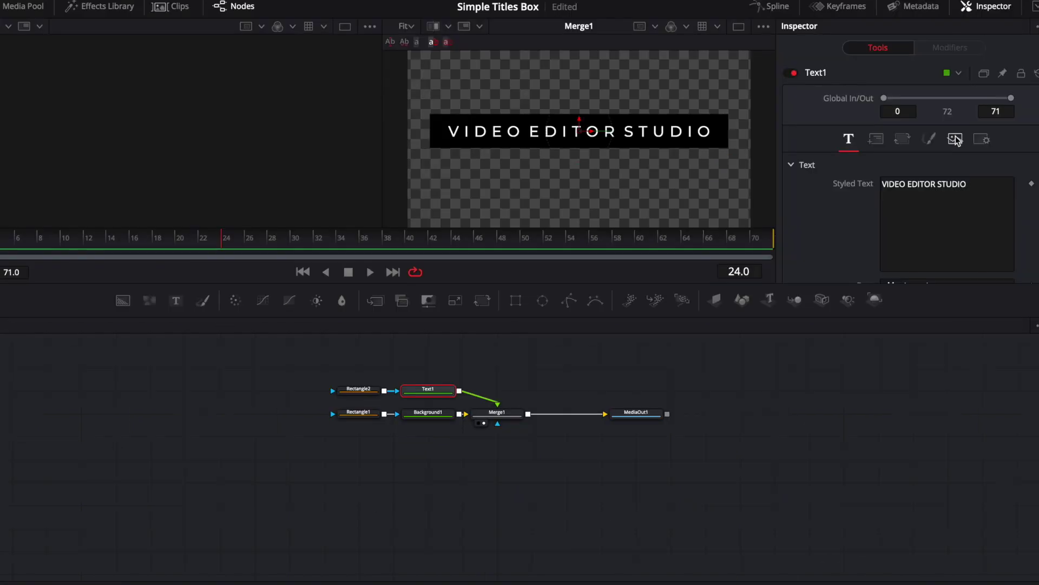
{"action": "left_click", "coordinate": [902, 140]}
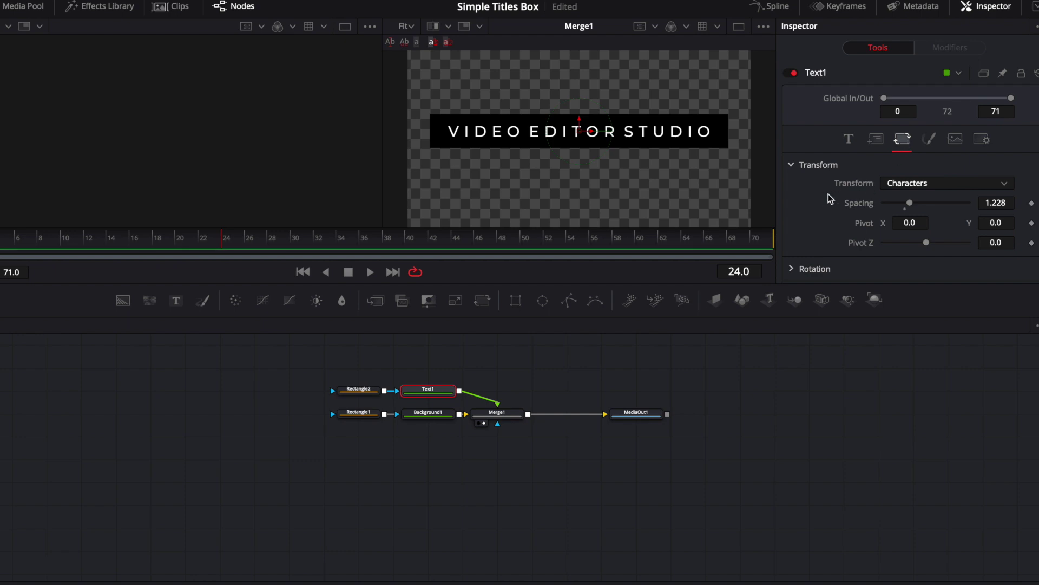
{"action": "scroll", "coordinate": [829, 193], "scroll_direction": "down", "scroll_amount": 2}
{"action": "left_click", "coordinate": [792, 265]}
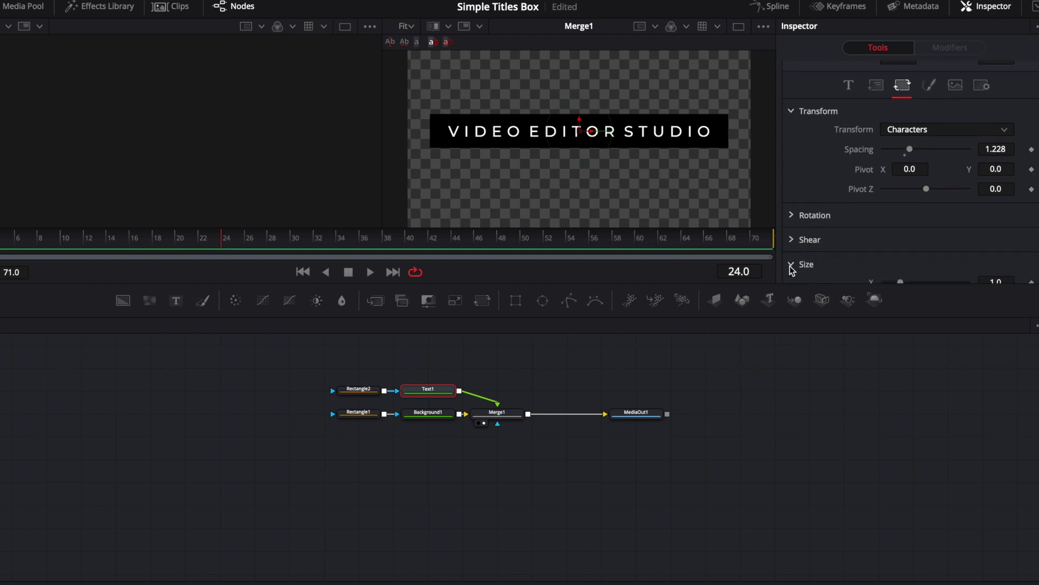
{"action": "scroll", "coordinate": [849, 258], "scroll_direction": "down", "scroll_amount": 2}
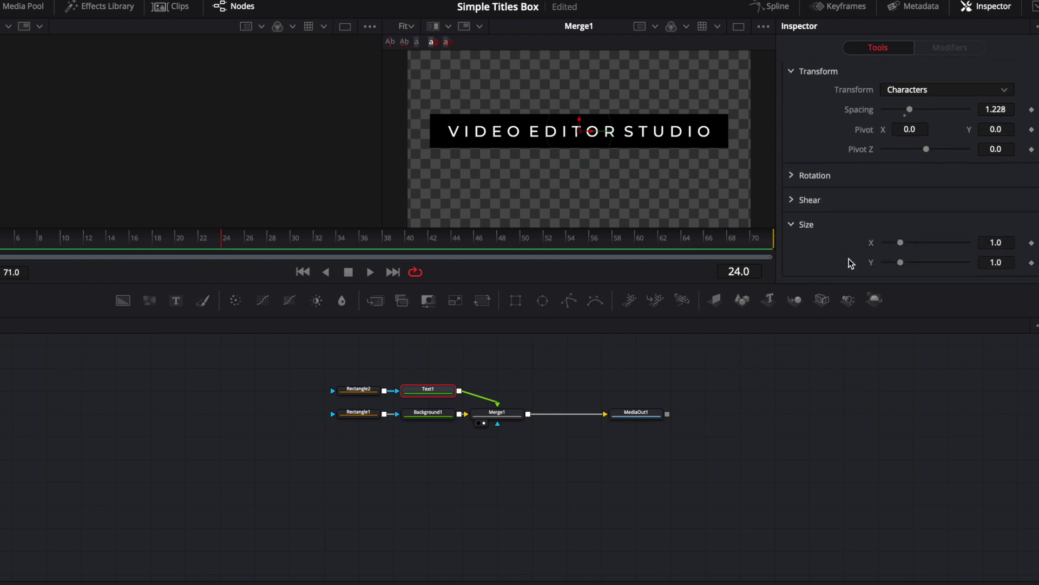
{"action": "left_click", "coordinate": [1031, 243]}
{"action": "left_click", "coordinate": [499, 239]}
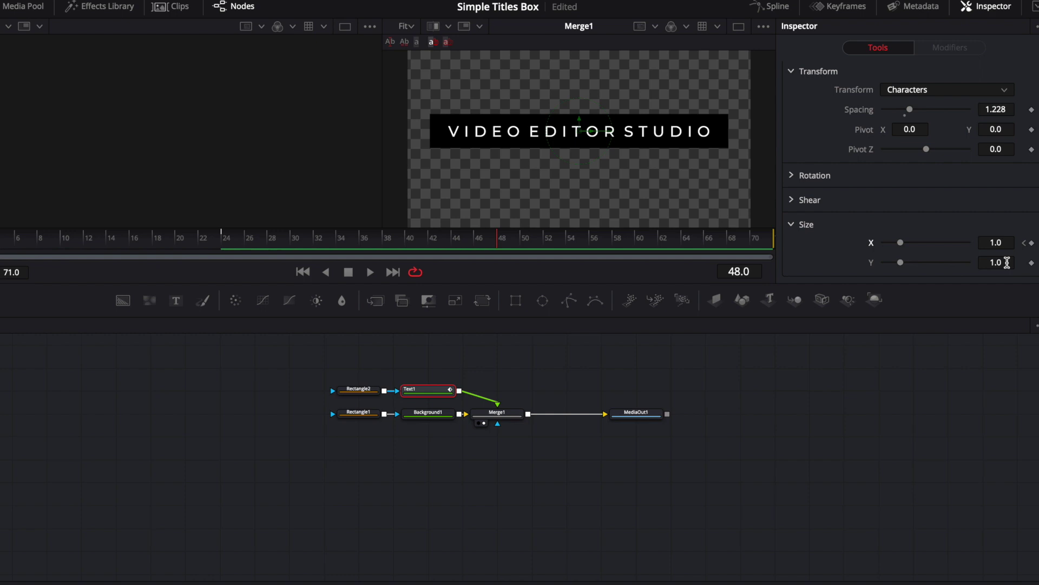
{"action": "left_click", "coordinate": [1032, 244]}
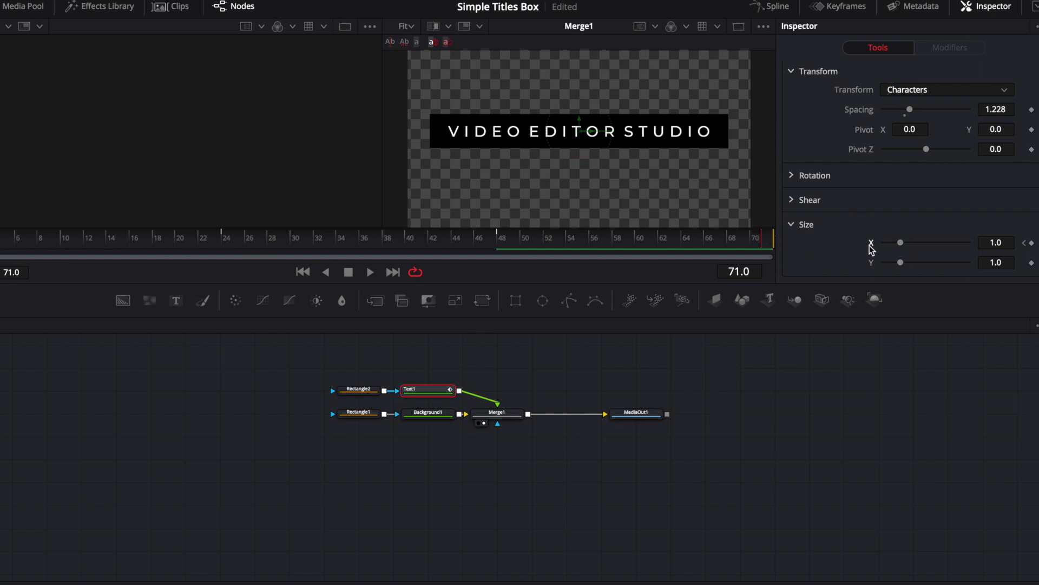
Set Text1's Size X to 0 at frames 71 and 0, then play back the animation
{"action": "left_click_drag", "start_coordinate": [901, 244], "coordinate": [832, 247]}
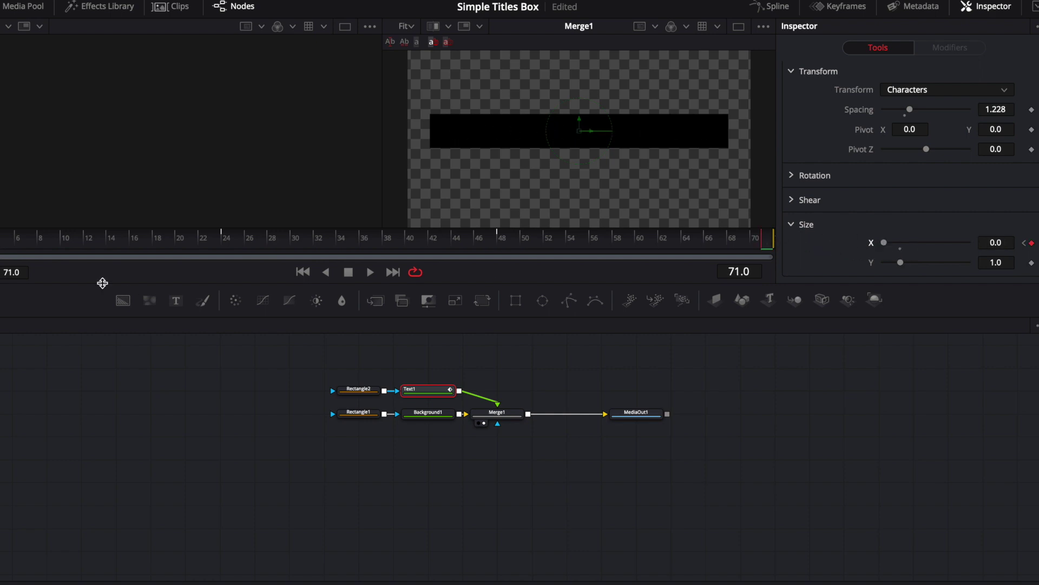
{"action": "key", "text": "Home"}
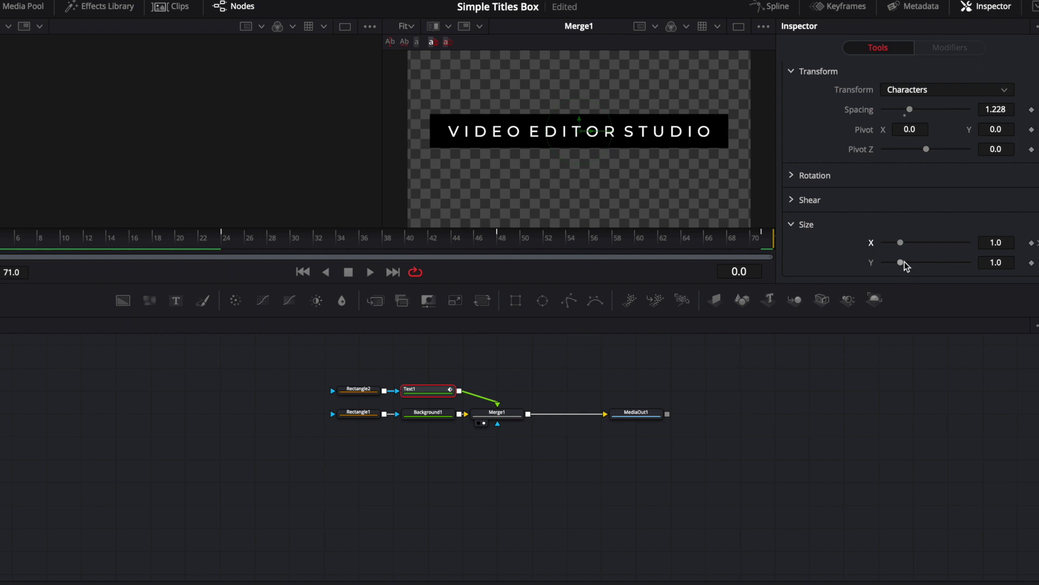
{"action": "left_click_drag", "start_coordinate": [902, 242], "coordinate": [840, 242]}
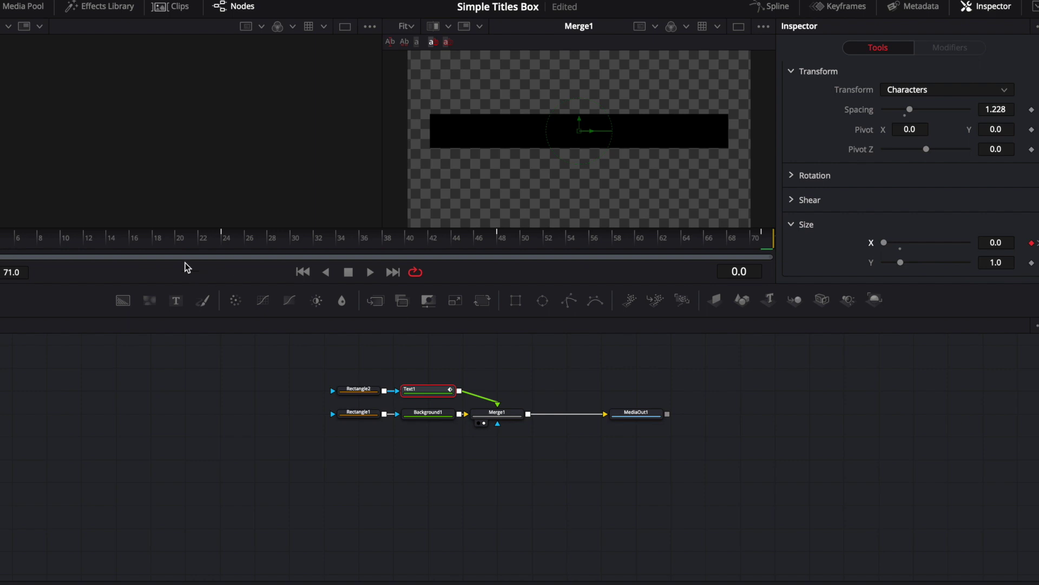
{"action": "key", "text": "space"}
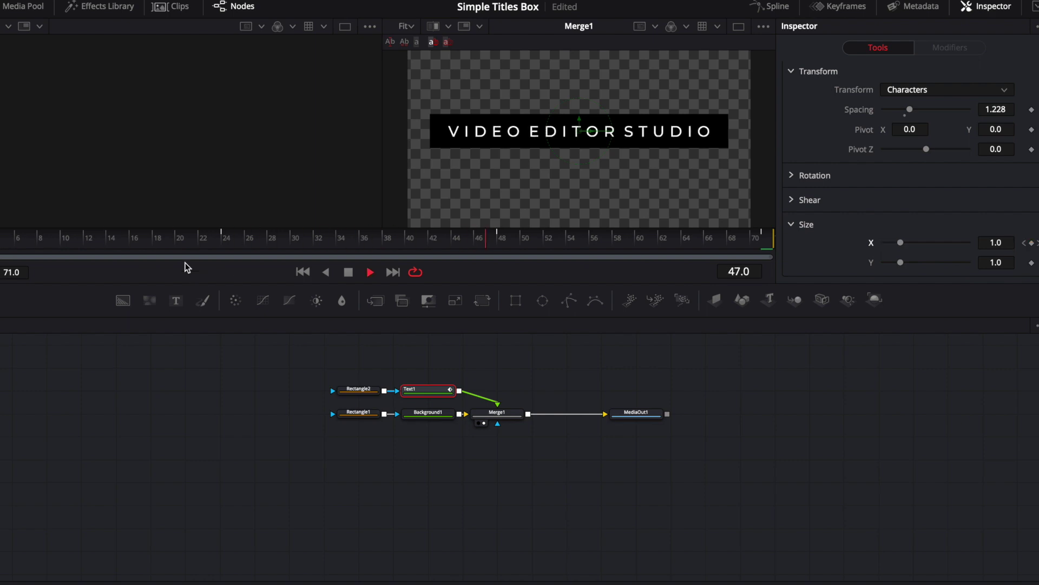
{"action": "key", "text": "space"}
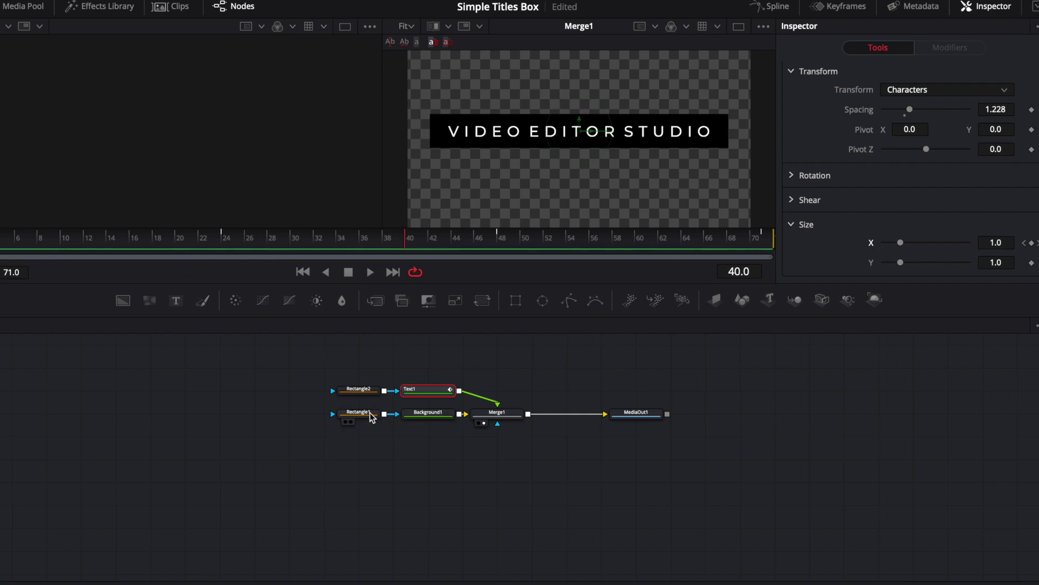
Keyframe Rectangle1's Height at frames 24 and 48
{"action": "mouse_move", "coordinate": [369, 413]}
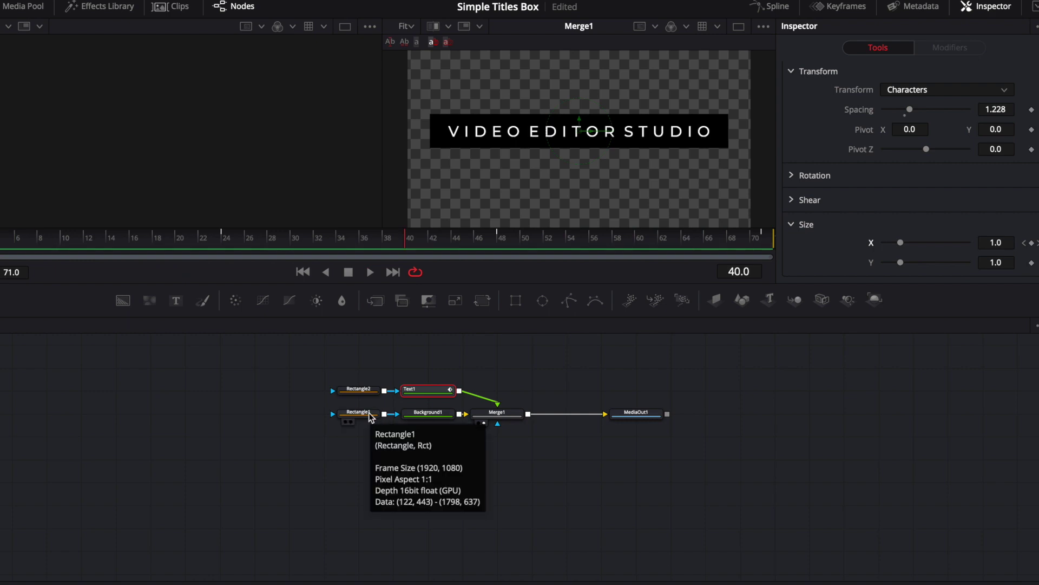
{"action": "left_click", "coordinate": [364, 413]}
{"action": "left_click", "coordinate": [226, 238]}
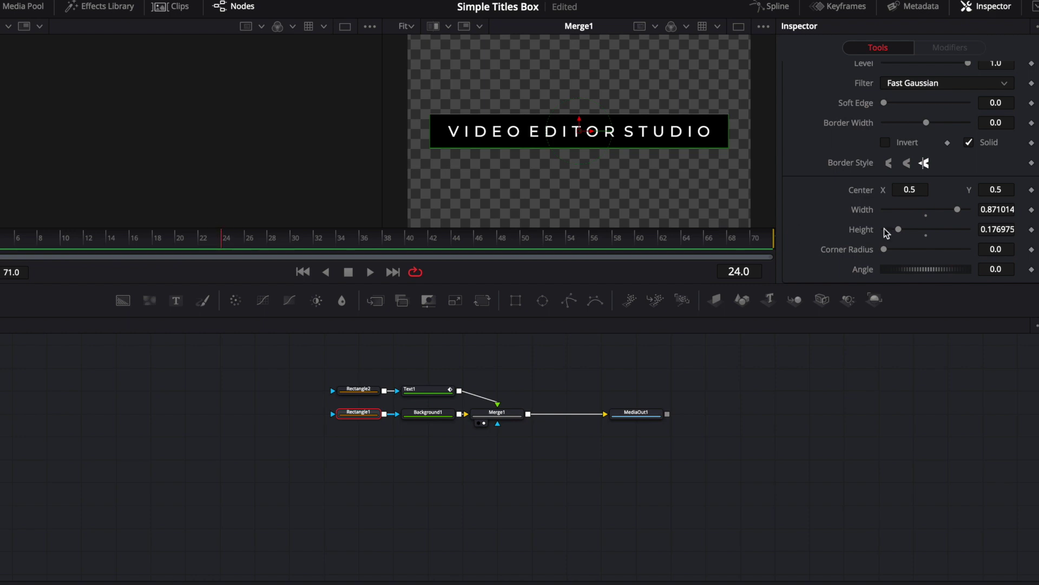
{"action": "left_click", "coordinate": [1032, 231]}
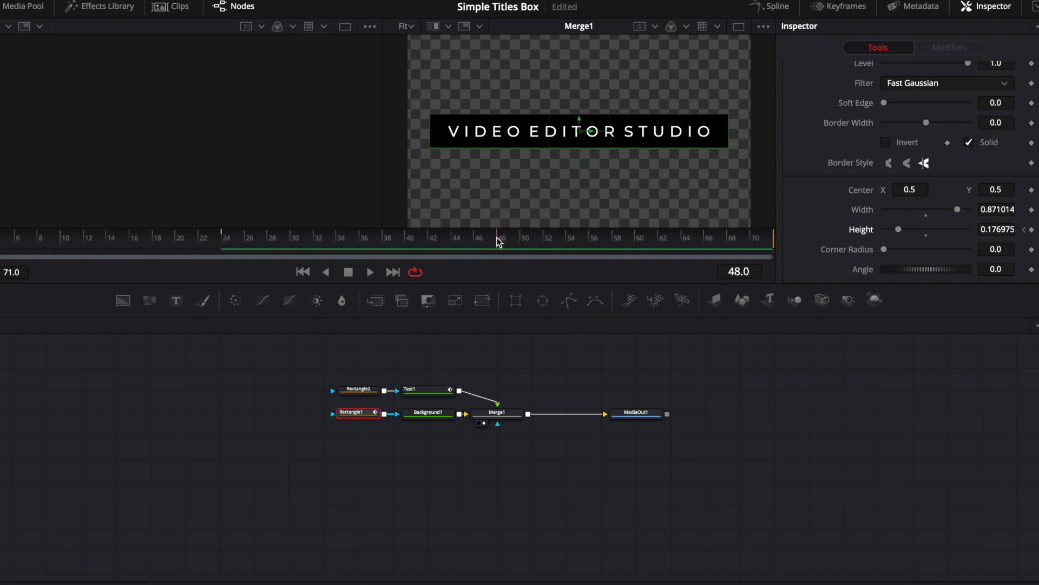
{"action": "left_click", "coordinate": [1032, 230]}
Collapse Rectangle1's Height to 0 at frames 71 and 0, then check frame 24
{"action": "left_click", "coordinate": [770, 239]}
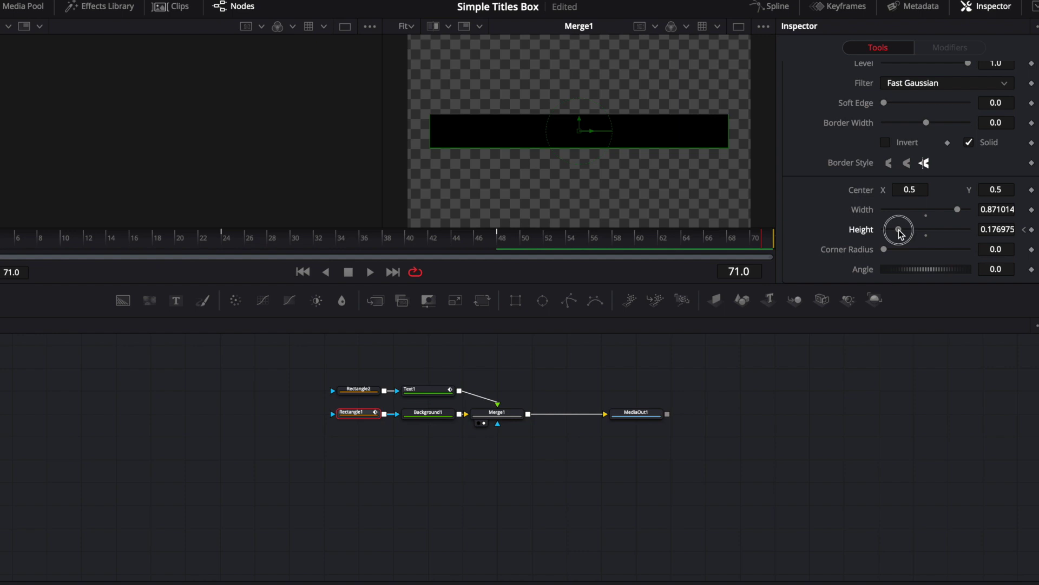
{"action": "left_click_drag", "start_coordinate": [900, 232], "coordinate": [802, 241]}
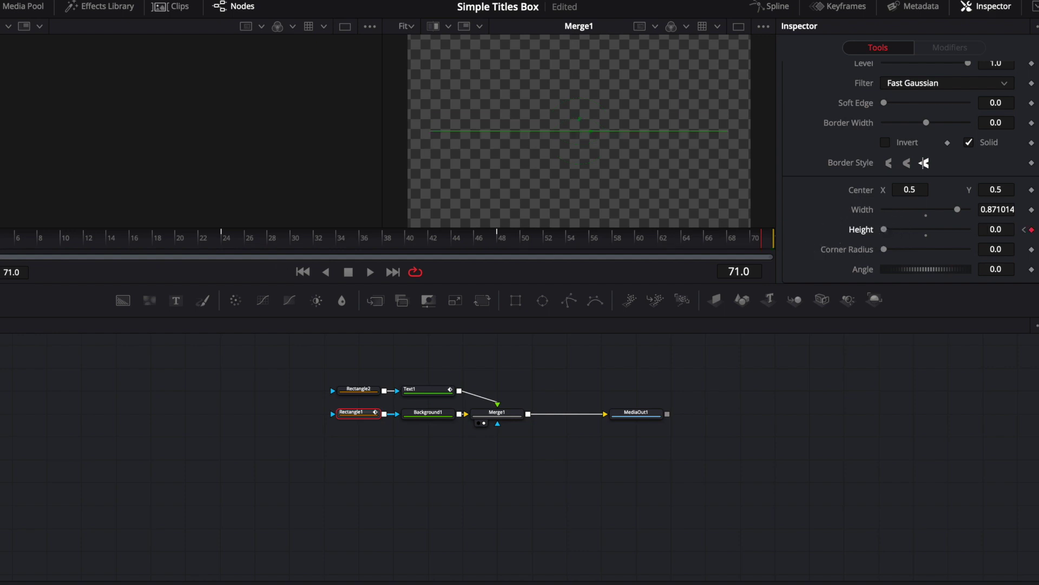
{"action": "key", "text": "Home"}
{"action": "left_click", "coordinate": [900, 232]}
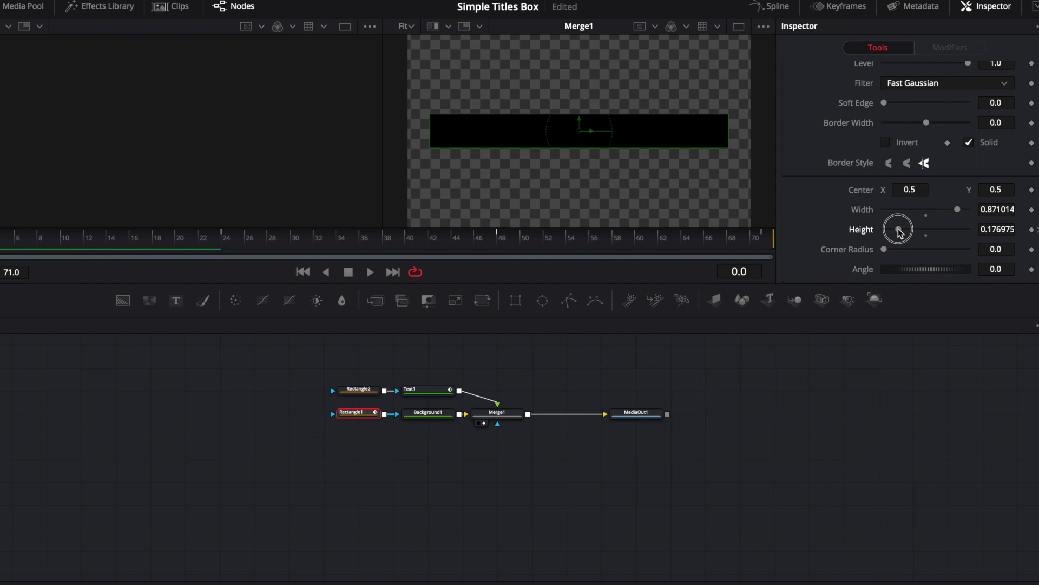
{"action": "left_click_drag", "start_coordinate": [900, 232], "coordinate": [814, 232]}
{"action": "left_click", "coordinate": [704, 238]}
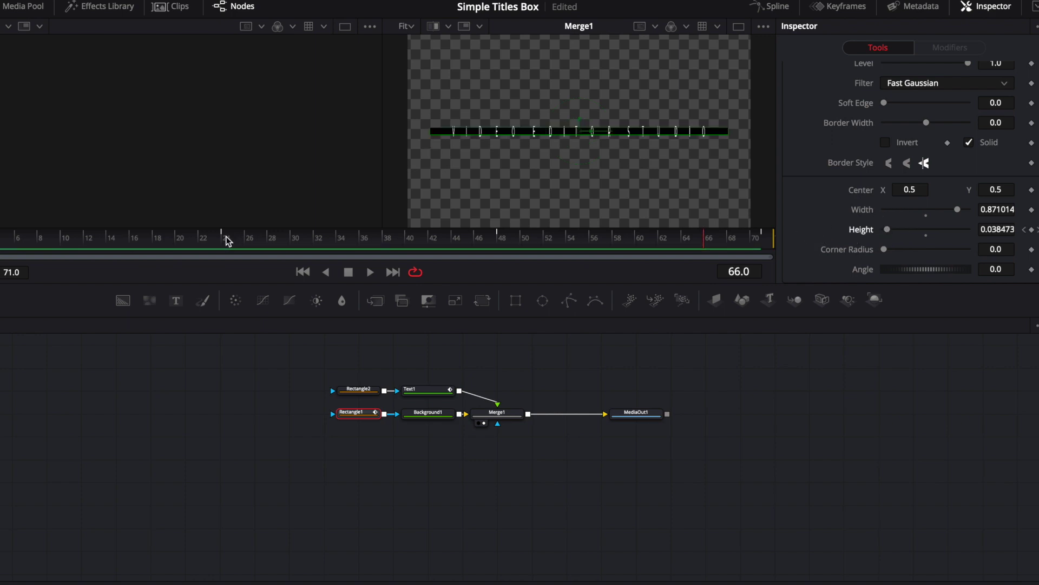
{"action": "left_click", "coordinate": [225, 241]}
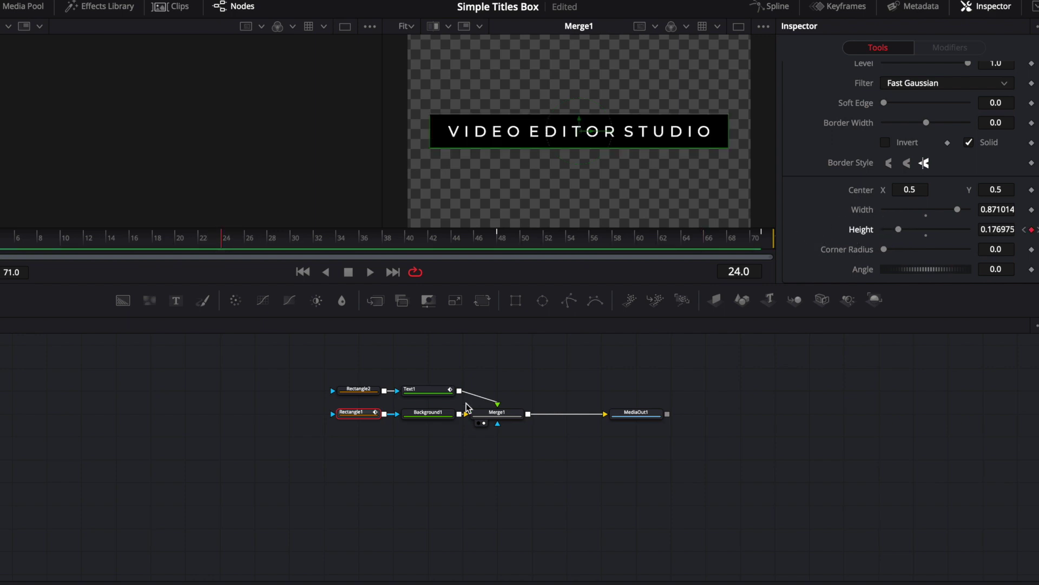
Keyframe Rectangle2's Height at frames 24 and 48
{"action": "left_click", "coordinate": [362, 388]}
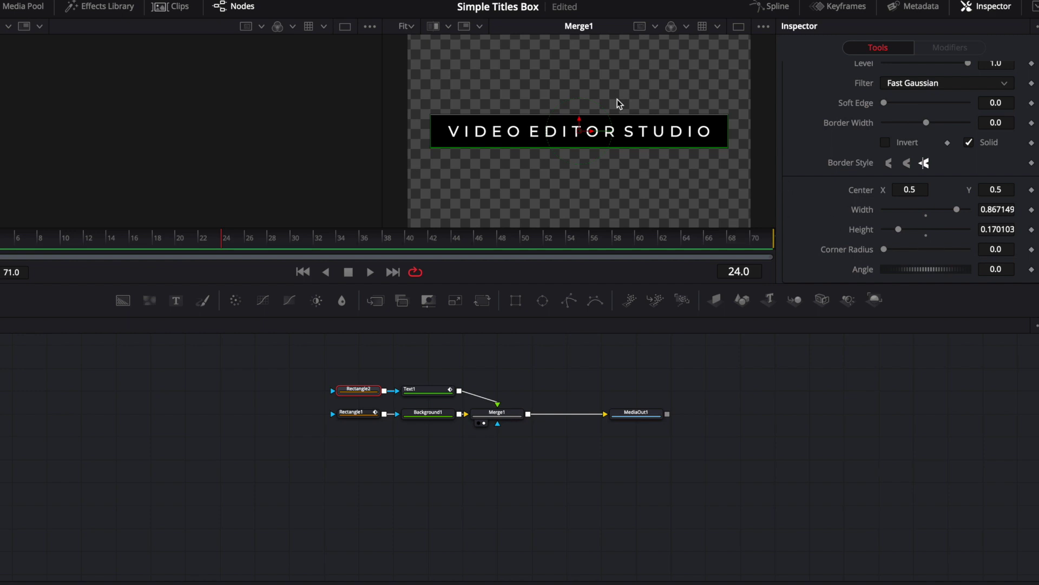
{"action": "left_click", "coordinate": [1032, 229]}
{"action": "left_click", "coordinate": [498, 236]}
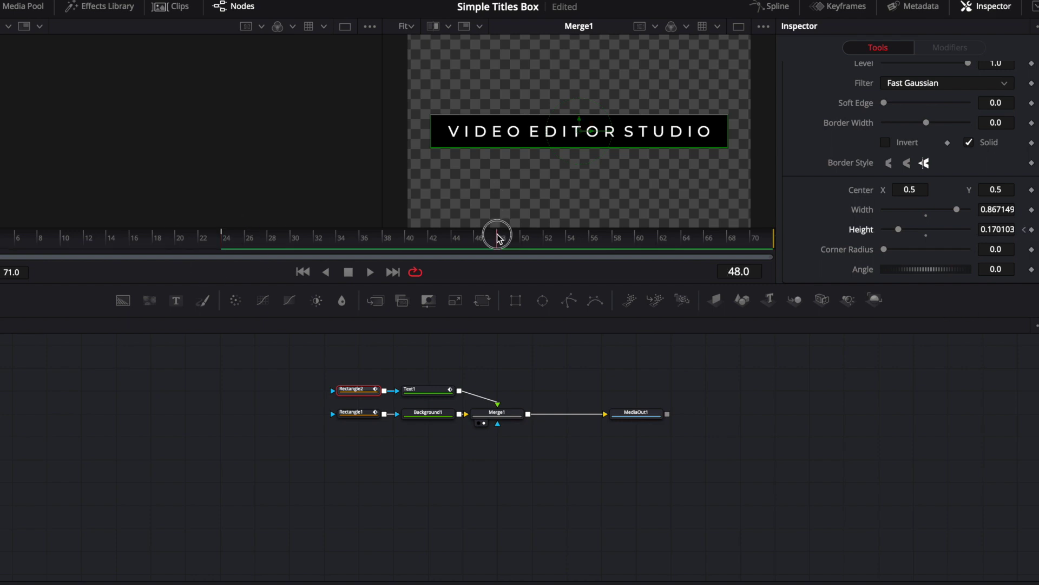
{"action": "left_click", "coordinate": [1032, 230]}
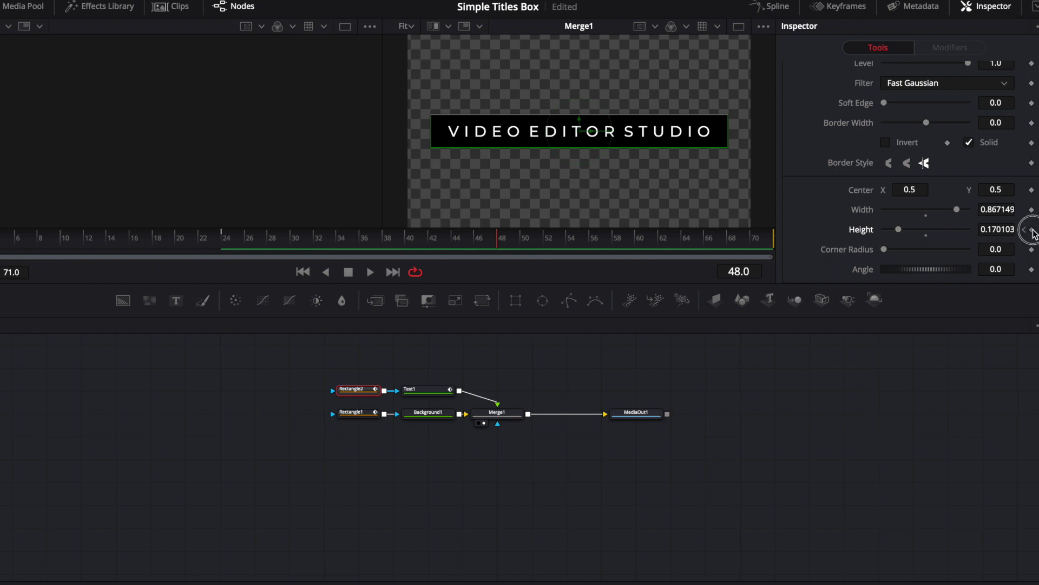
Set Rectangle2's Height to 0 at frames 71 and 0 and play the animation
{"action": "left_click", "coordinate": [772, 239]}
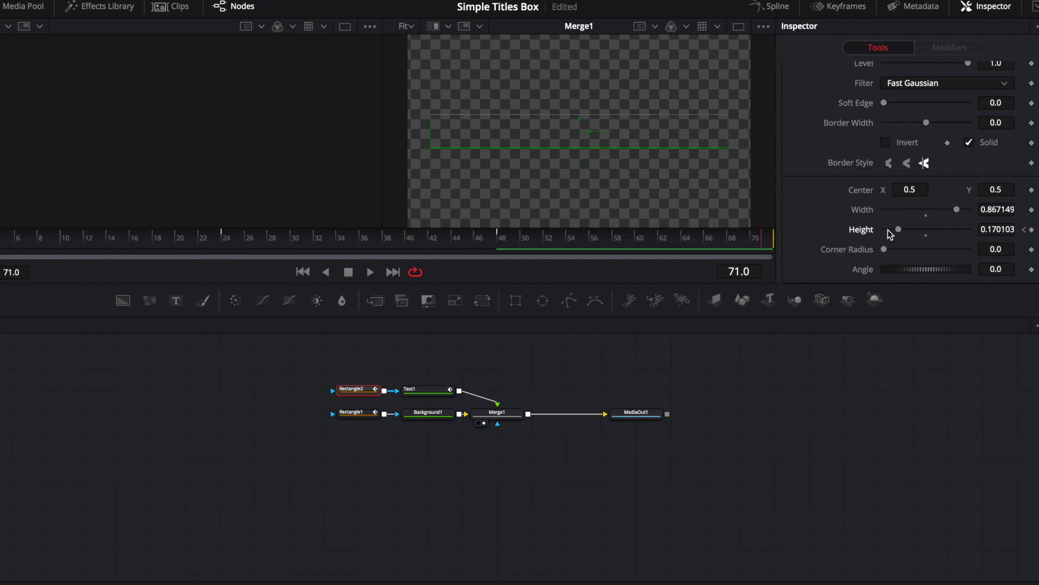
{"action": "left_click_drag", "start_coordinate": [902, 230], "coordinate": [862, 228]}
{"action": "key", "text": "Home"}
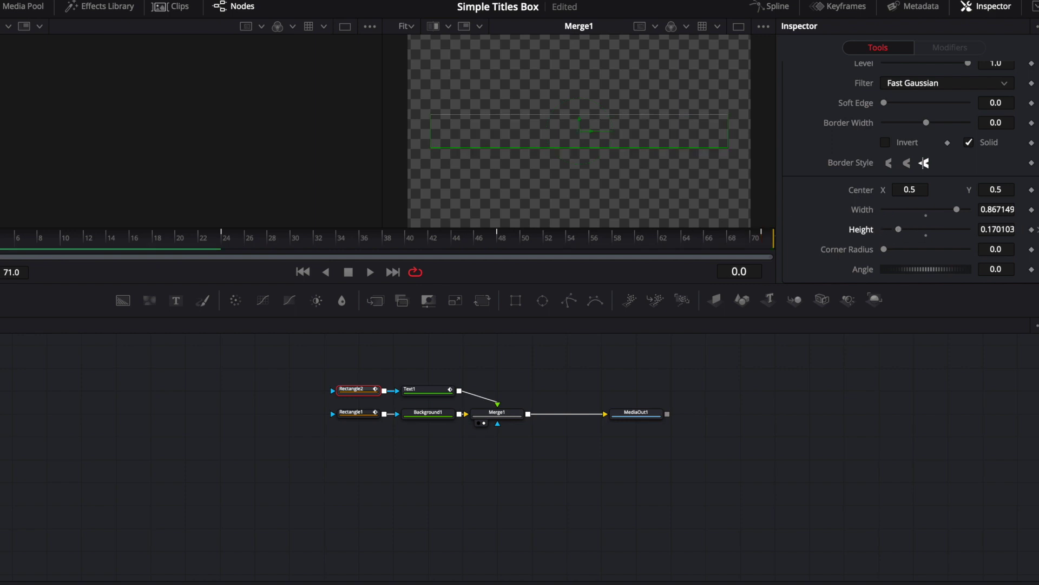
{"action": "left_click_drag", "start_coordinate": [898, 230], "coordinate": [793, 231]}
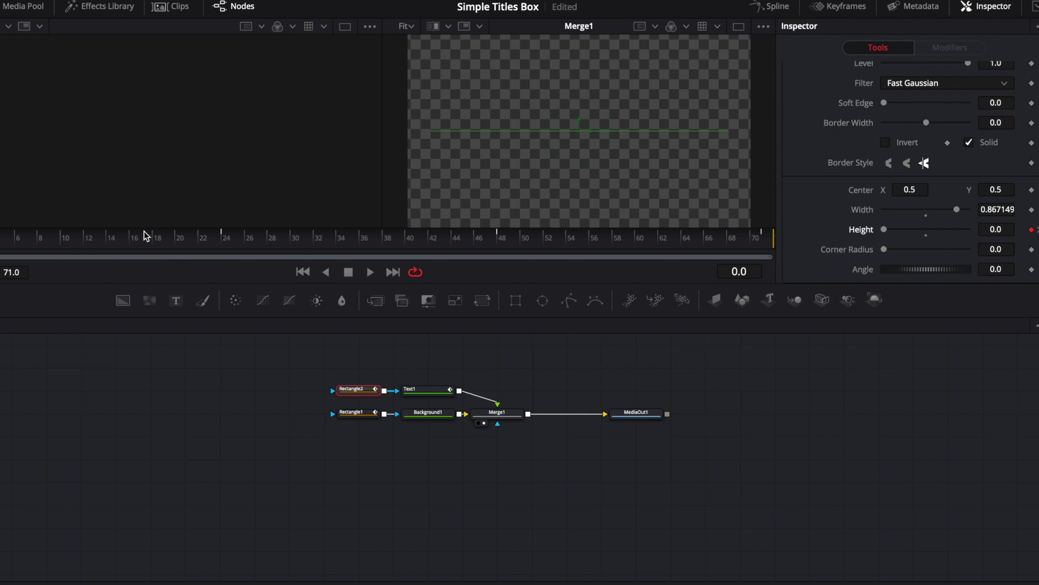
{"action": "key", "text": "space"}
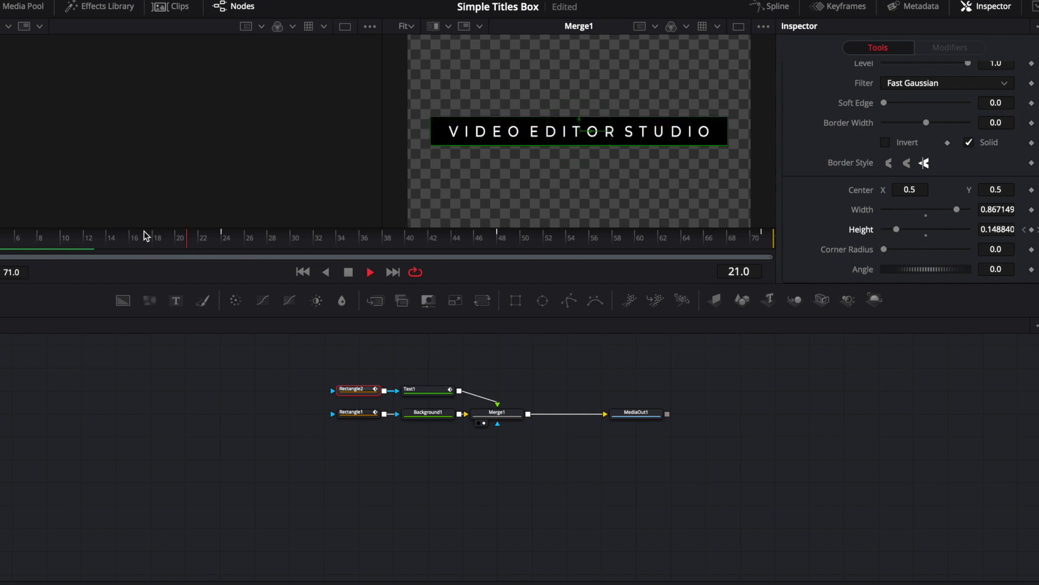
{"action": "key", "text": "space"}
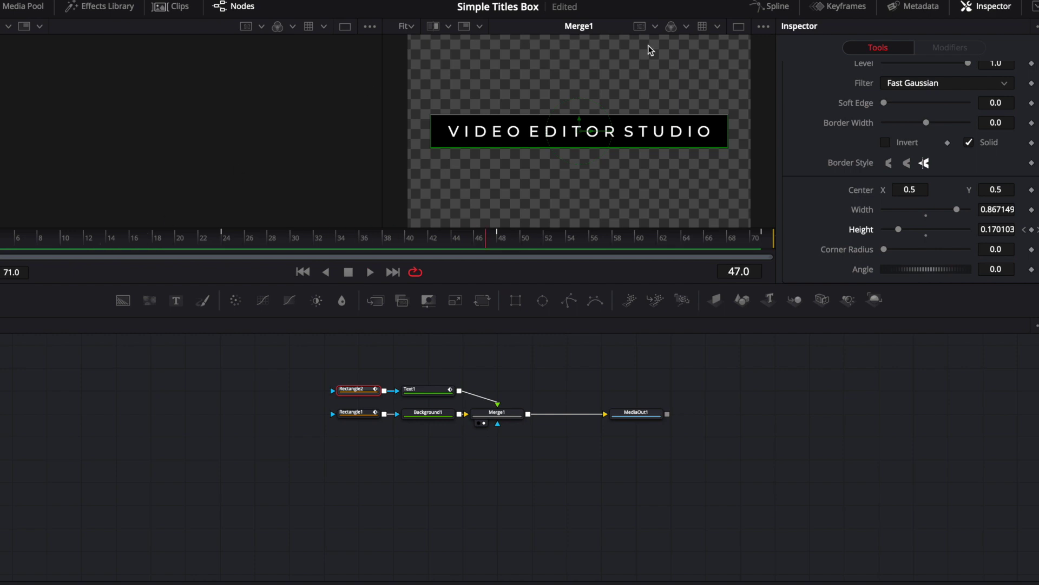
Show the Rectangle1/Rectangle2 Height and Text1 Size X splines, fit them, and select the opening keyframes
{"action": "left_click", "coordinate": [777, 9]}
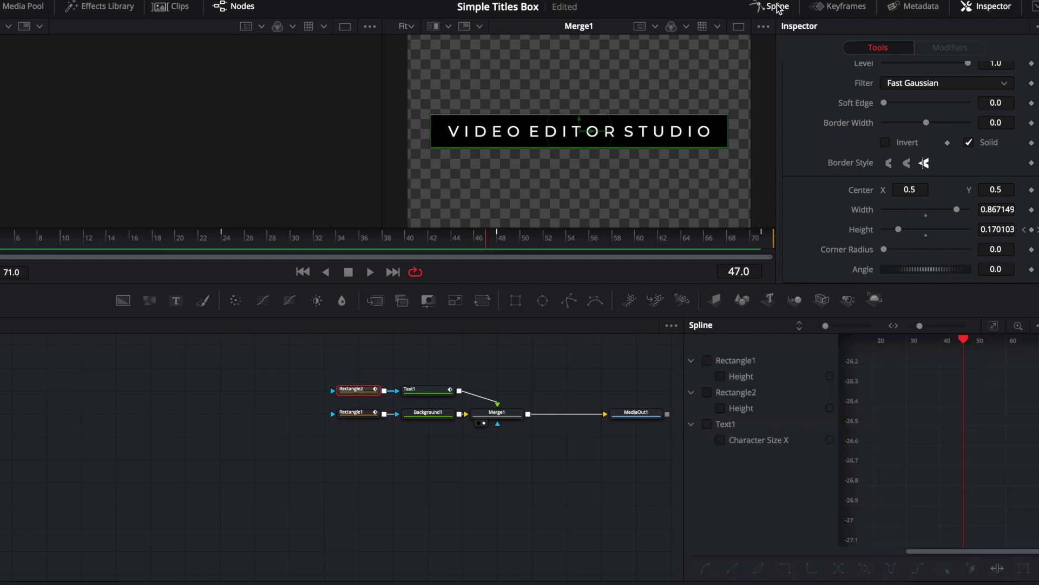
{"action": "left_click", "coordinate": [707, 361]}
{"action": "left_click", "coordinate": [707, 392]}
{"action": "left_click", "coordinate": [707, 424]}
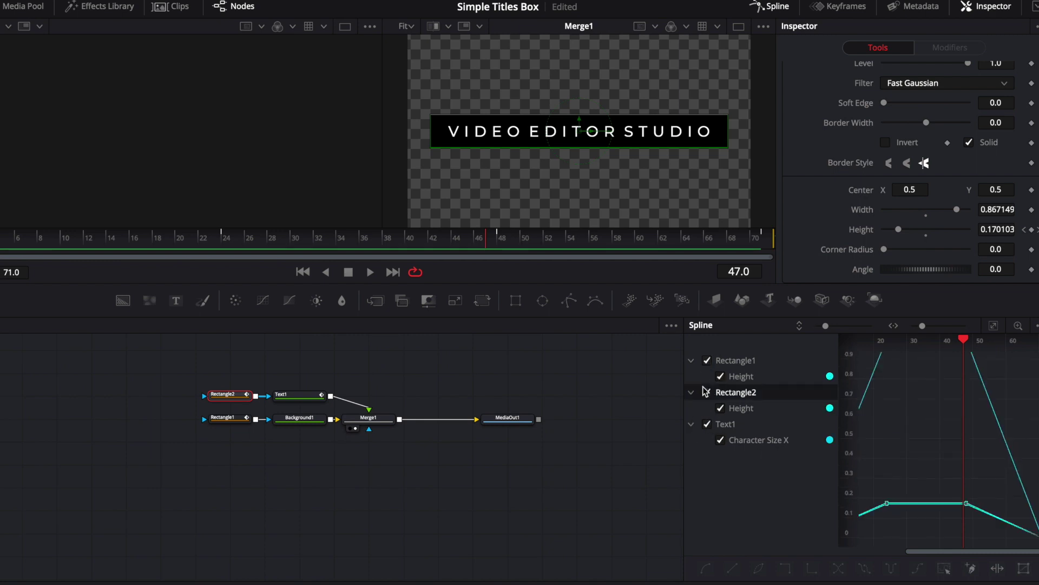
{"action": "left_click_drag", "start_coordinate": [681, 344], "coordinate": [504, 360]}
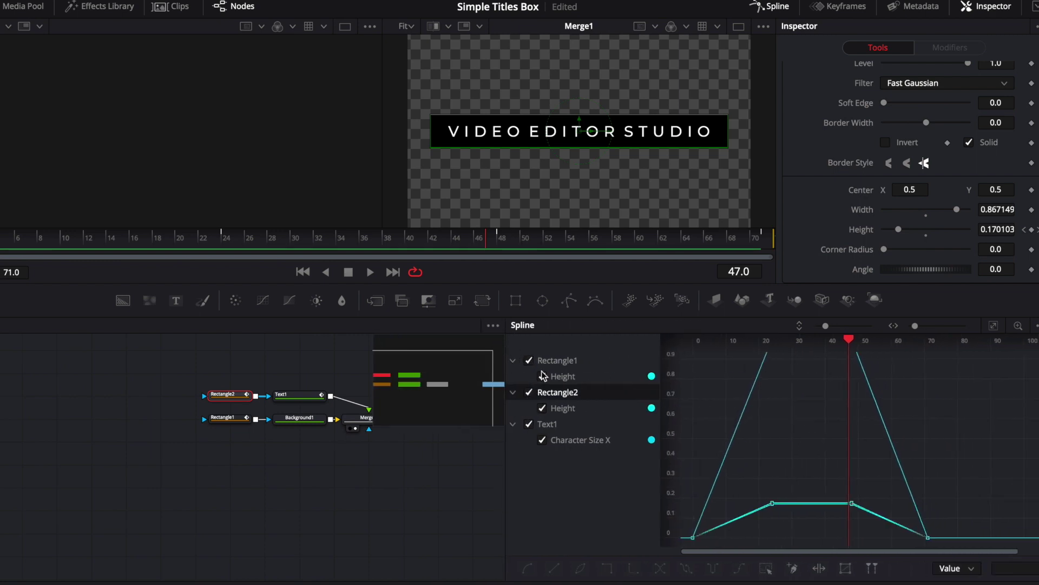
{"action": "left_click", "coordinate": [994, 324]}
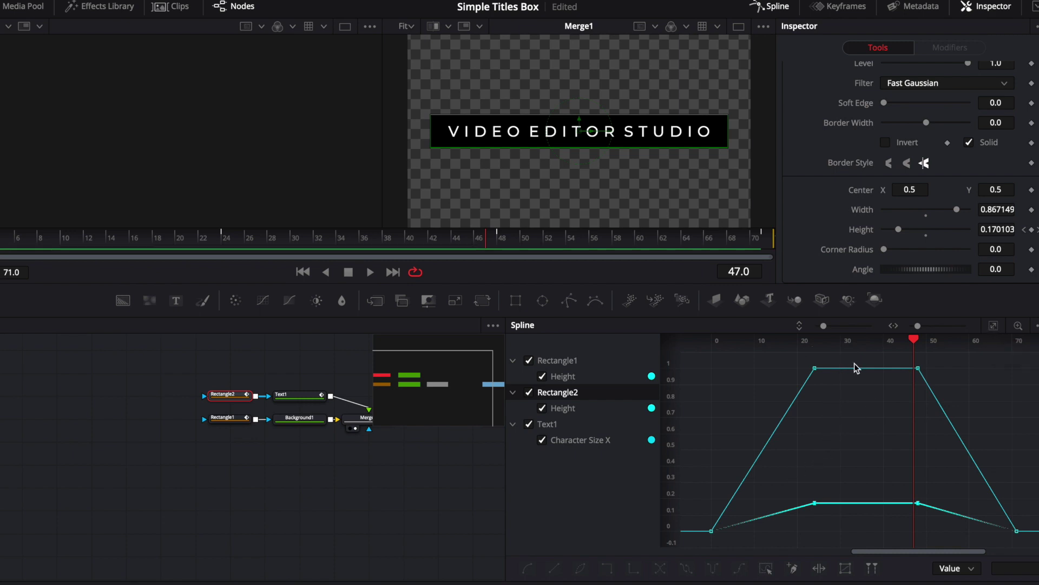
{"action": "left_click_drag", "start_coordinate": [840, 356], "coordinate": [694, 548]}
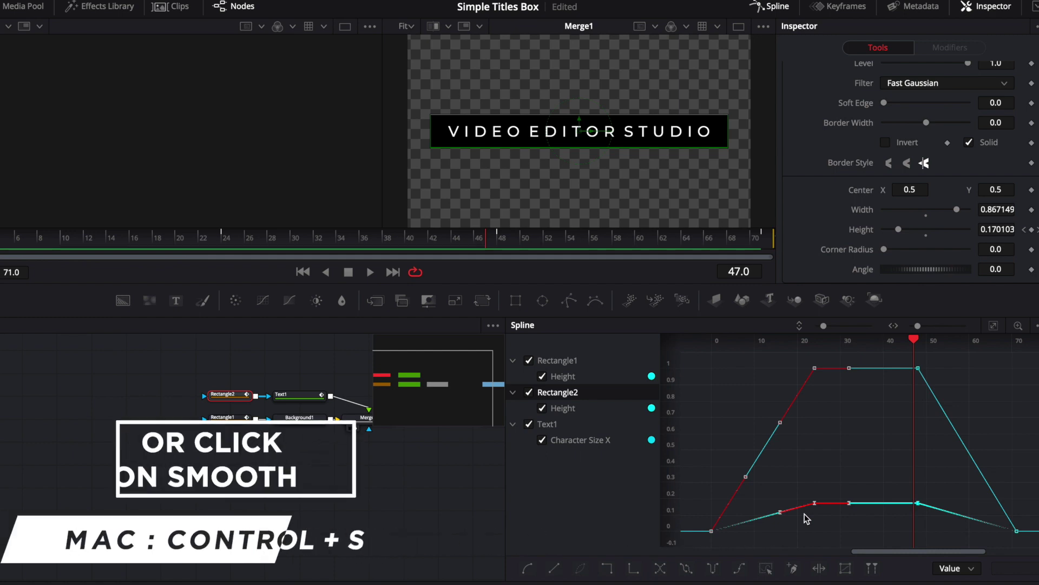
Smooth the opening keyframes and raise their Ease In to 100.0
{"action": "key", "text": "ctrl+s"}
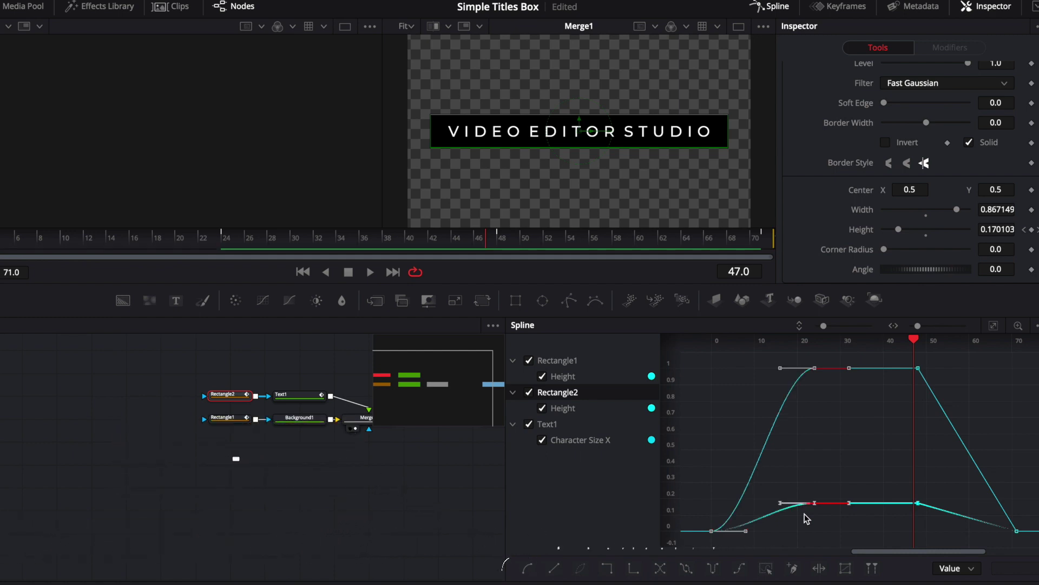
{"action": "key", "text": "t"}
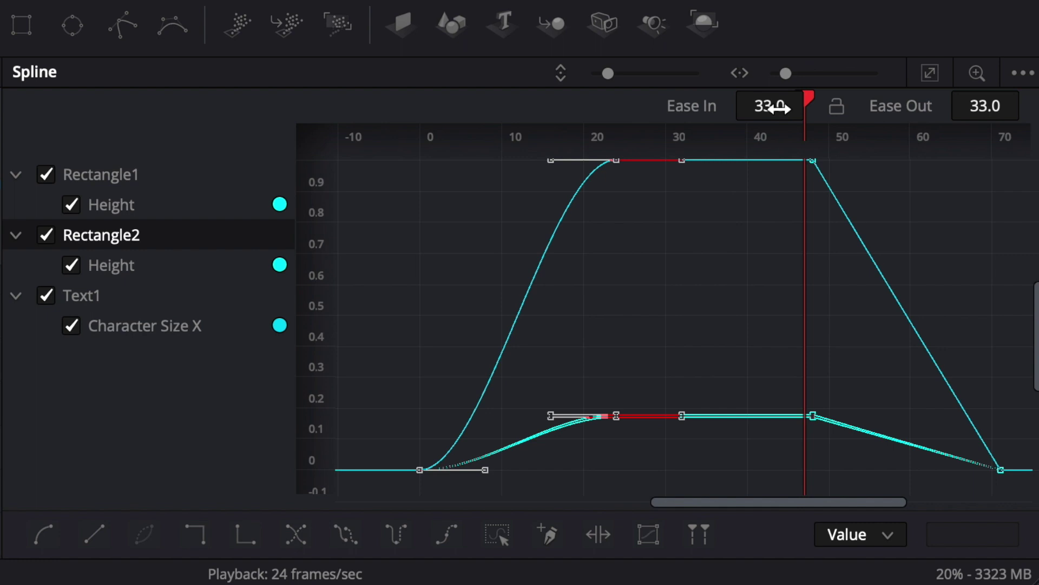
{"action": "mouse_move", "coordinate": [780, 107]}
{"action": "left_mouse_down"}
{"action": "mouse_move", "coordinate": [958, 119]}
{"action": "mouse_move", "coordinate": [32, 37]}
{"action": "mouse_move", "coordinate": [782, 112]}
{"action": "mouse_move", "coordinate": [938, 106]}
{"action": "mouse_move", "coordinate": [18, 47]}
{"action": "mouse_move", "coordinate": [774, 114]}
{"action": "mouse_move", "coordinate": [766, 106]}
{"action": "mouse_move", "coordinate": [947, 106]}
{"action": "mouse_move", "coordinate": [765, 108]}
{"action": "left_mouse_up"}
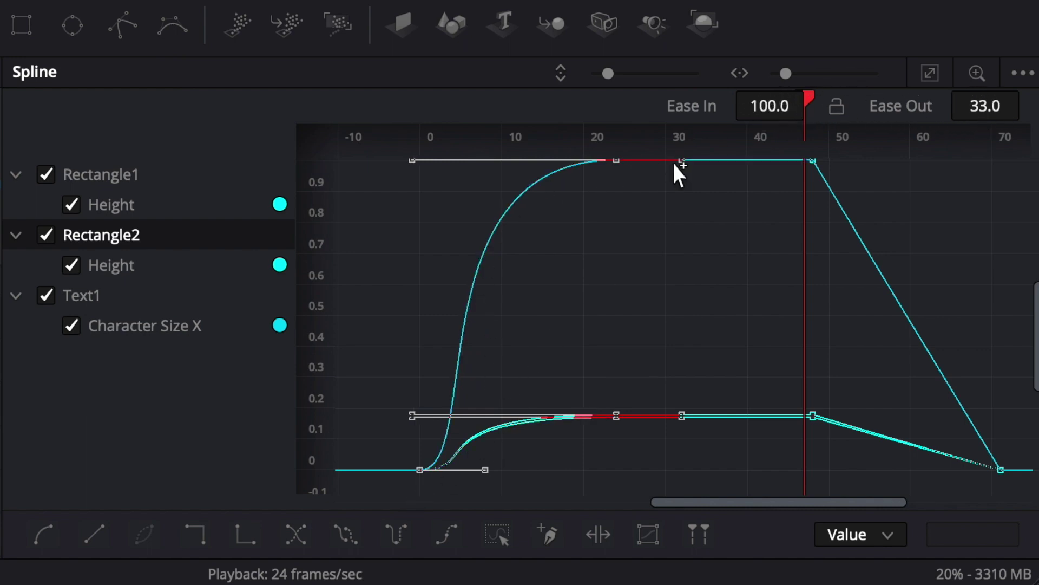
{"action": "scroll", "coordinate": [689, 256], "scroll_direction": "right", "scroll_amount": 5}
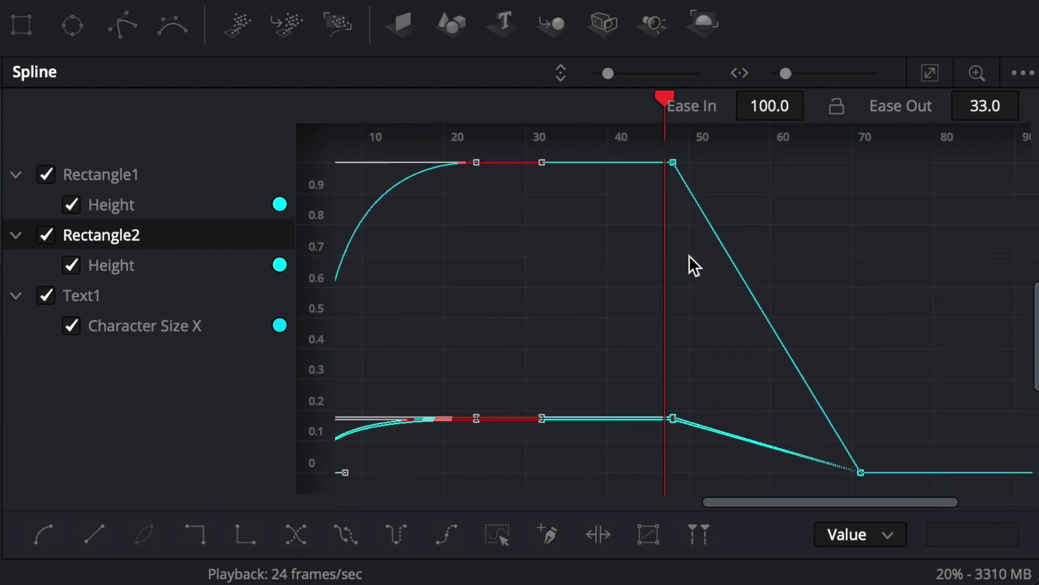
Select the closing keyframes at frames 47 and 70, smooth them, and set Ease Out to 100.0
{"action": "scroll", "coordinate": [689, 255], "scroll_direction": "right", "scroll_amount": 1}
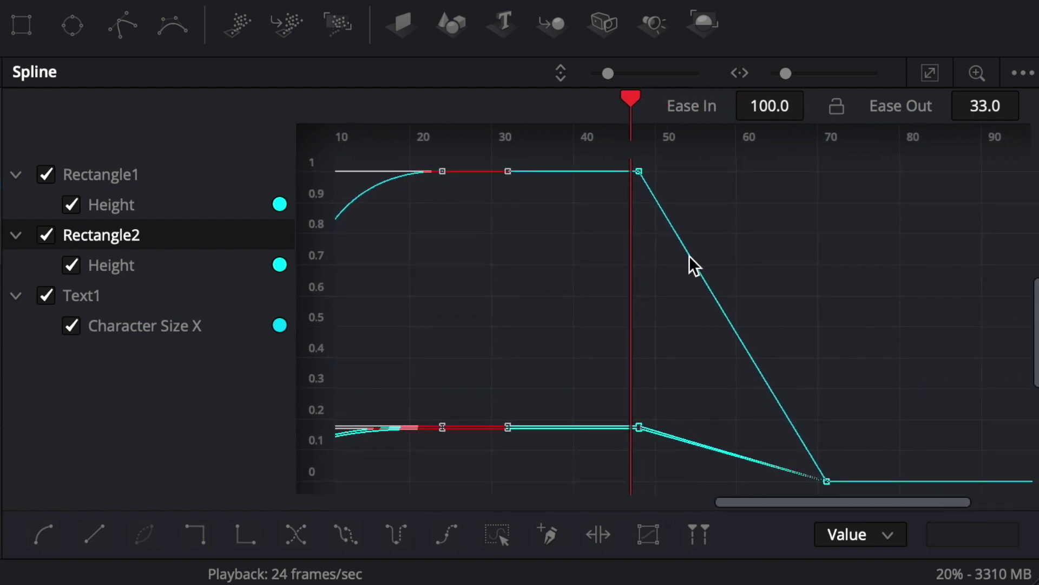
{"action": "left_click", "coordinate": [603, 161]}
{"action": "left_click_drag", "start_coordinate": [603, 162], "coordinate": [884, 499]}
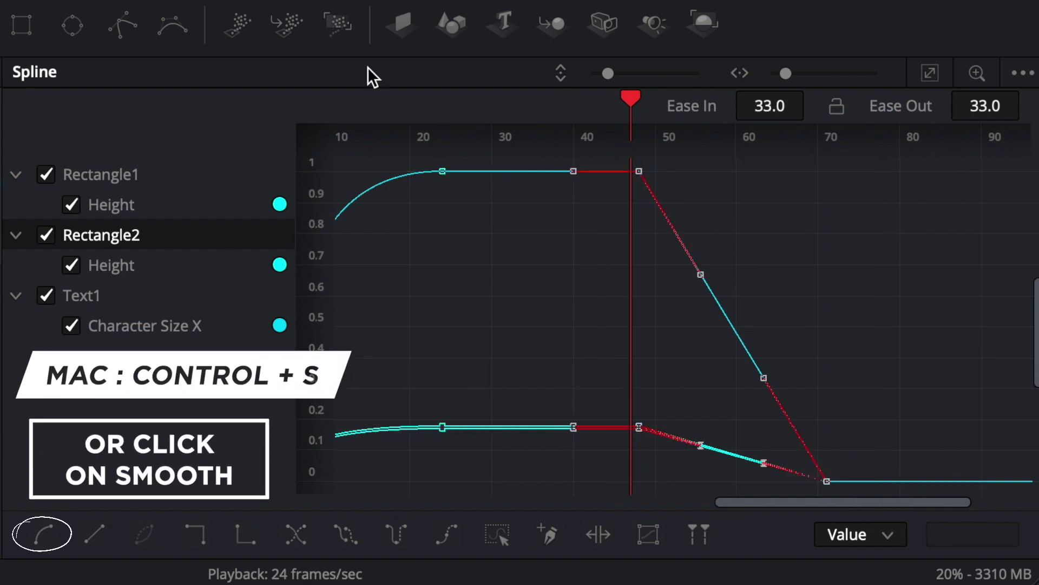
{"action": "key", "text": "ctrl+s"}
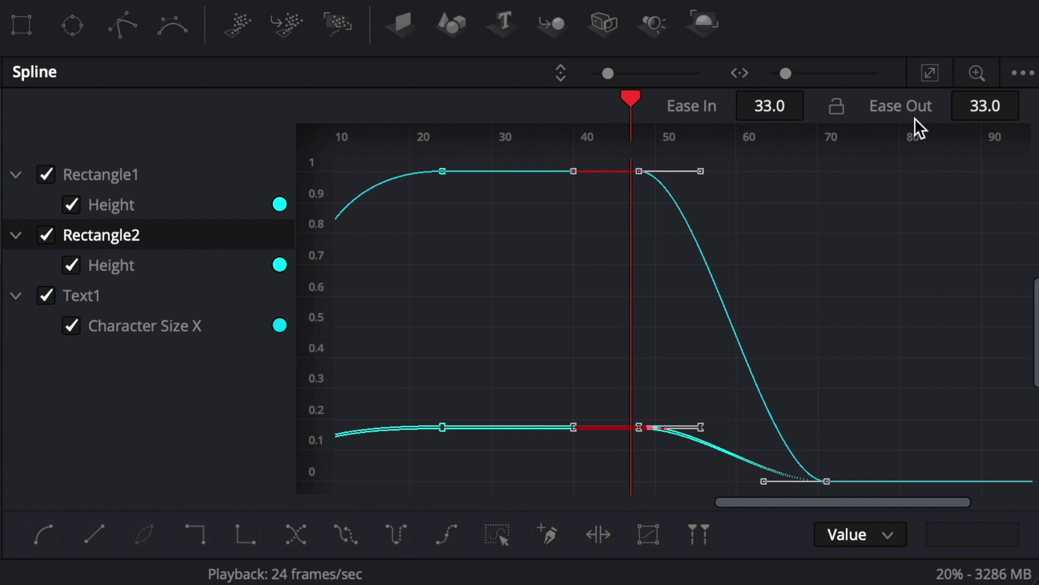
{"action": "mouse_move", "coordinate": [989, 101]}
{"action": "left_mouse_down"}
{"action": "mouse_move", "coordinate": [979, 119]}
{"action": "mouse_move", "coordinate": [983, 104]}
{"action": "mouse_move", "coordinate": [11, 47]}
{"action": "mouse_move", "coordinate": [696, 123]}
{"action": "mouse_move", "coordinate": [979, 120]}
{"action": "left_mouse_up"}
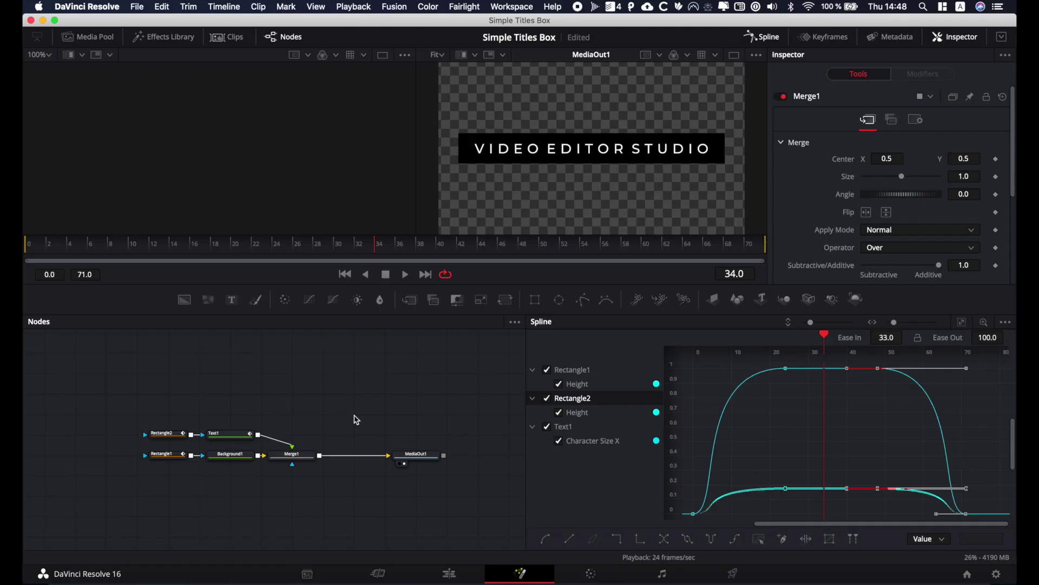
{"action": "left_click", "coordinate": [33, 244]}
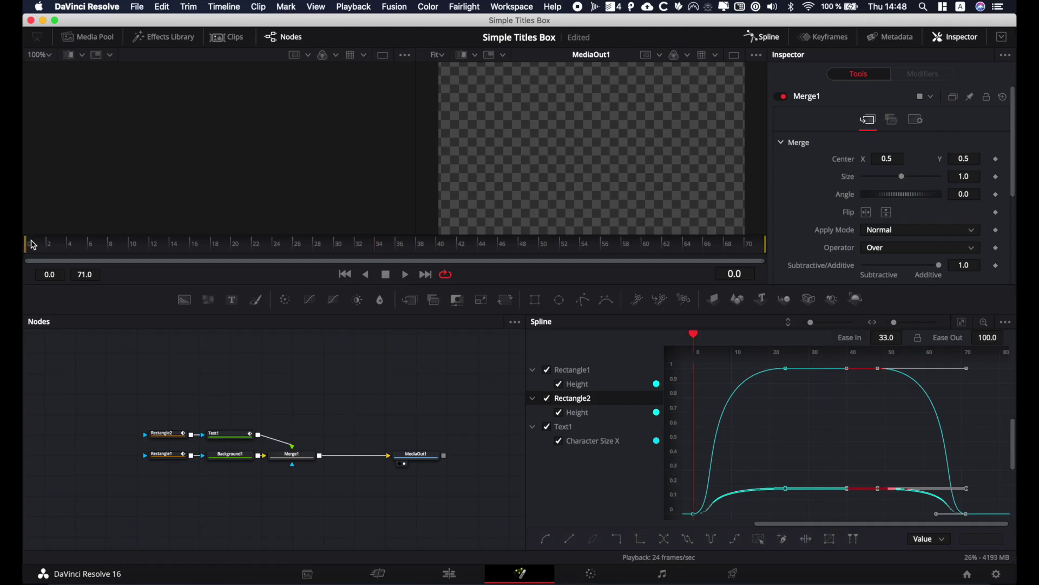
{"action": "key", "text": "space"}
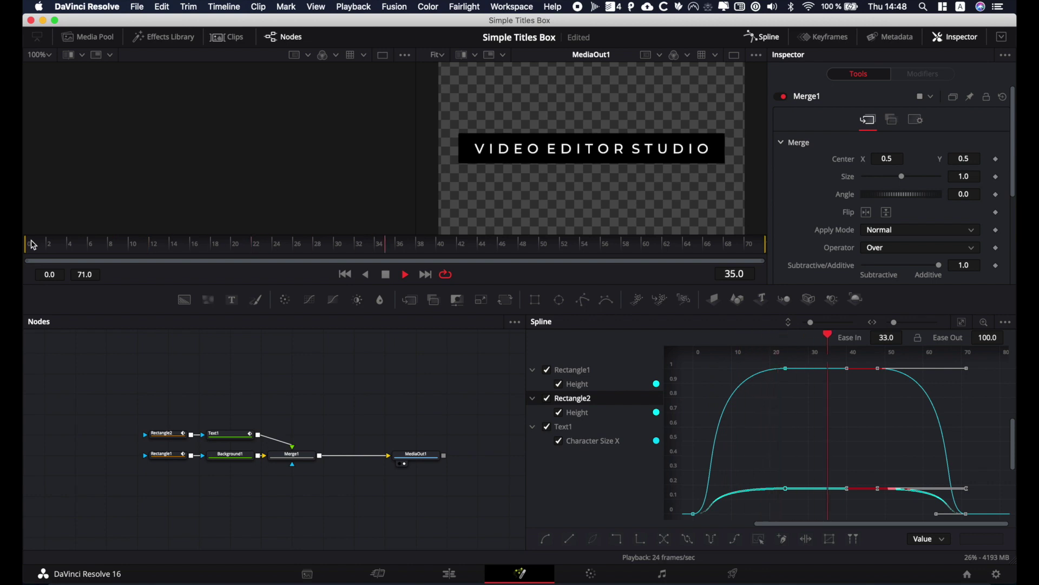
{"action": "key", "text": "space"}
{"action": "left_click", "coordinate": [293, 460]}
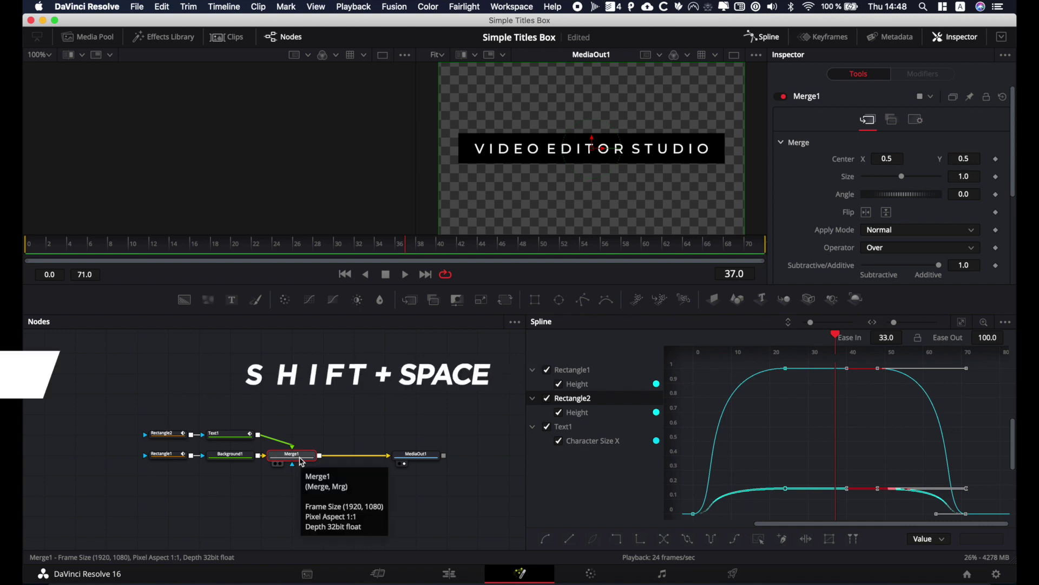
Add a Keyframe Stretcher node between Merge1 and MediaOut1
{"action": "key", "text": "shift+space"}
{"action": "type", "text": "key"}
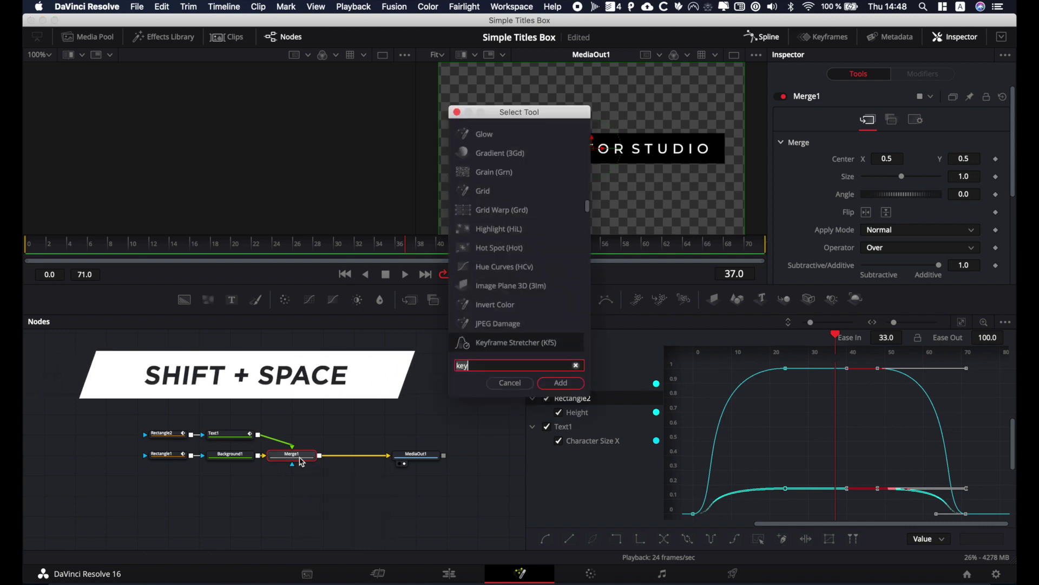
{"action": "key", "text": "BackSpace"}
{"action": "key", "text": "BackSpace"}
{"action": "key", "text": "BackSpace"}
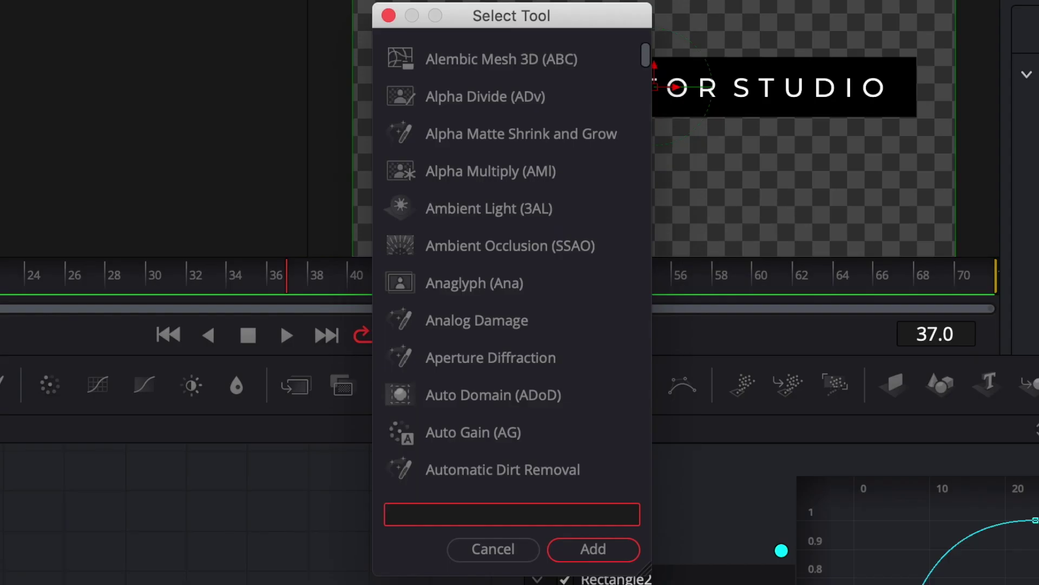
{"action": "type", "text": "ke"}
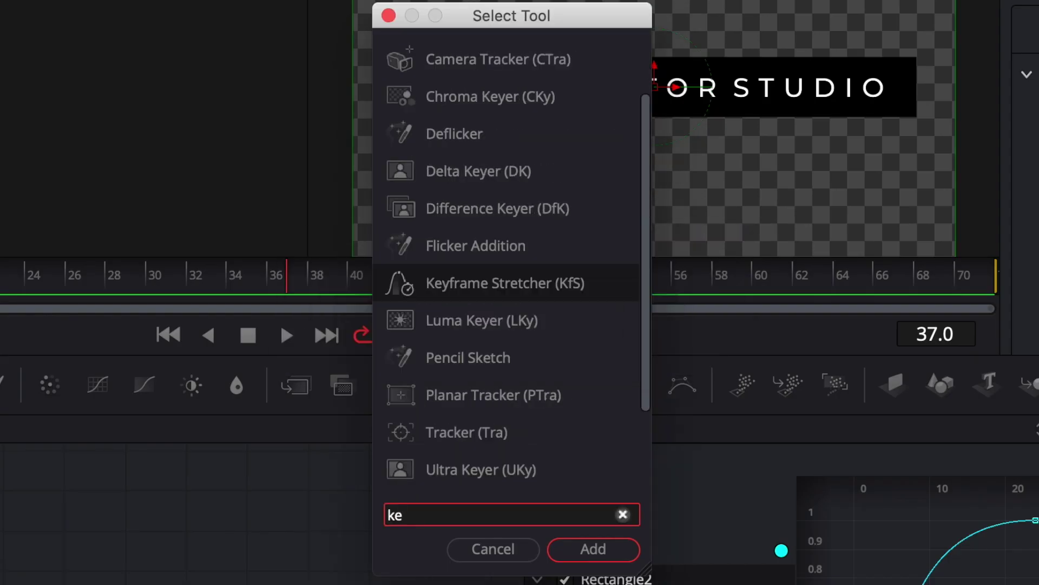
{"action": "left_click", "coordinate": [551, 287]}
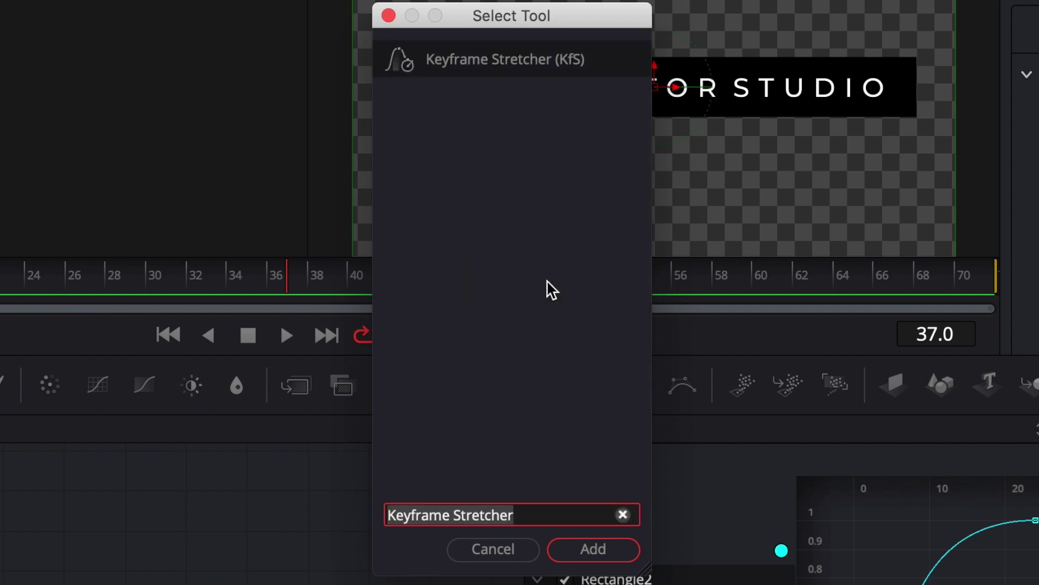
{"action": "left_click", "coordinate": [596, 550]}
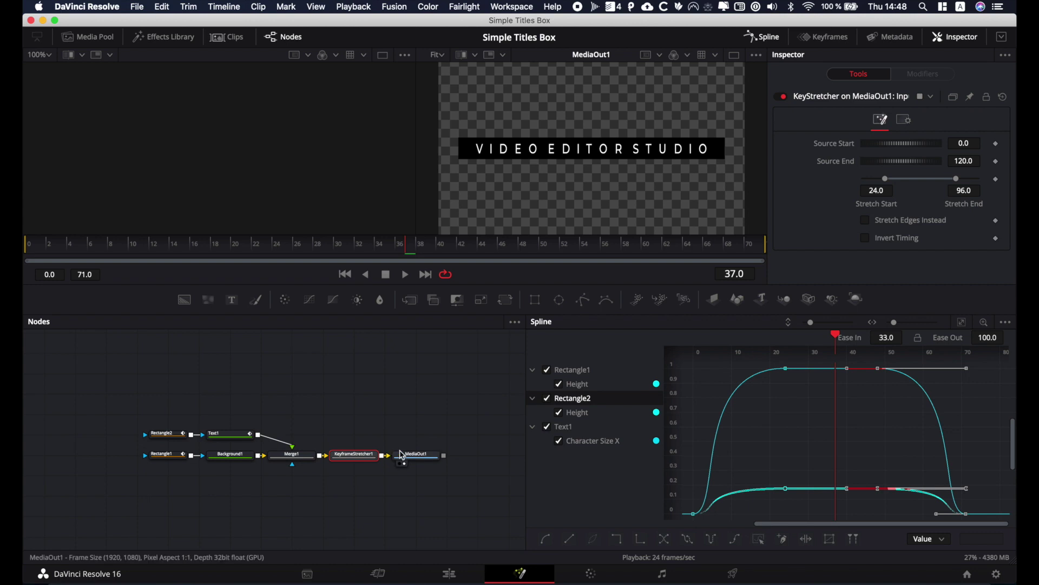
{"action": "left_click_drag", "start_coordinate": [401, 456], "coordinate": [460, 456]}
{"action": "left_click_drag", "start_coordinate": [356, 455], "coordinate": [386, 454]}
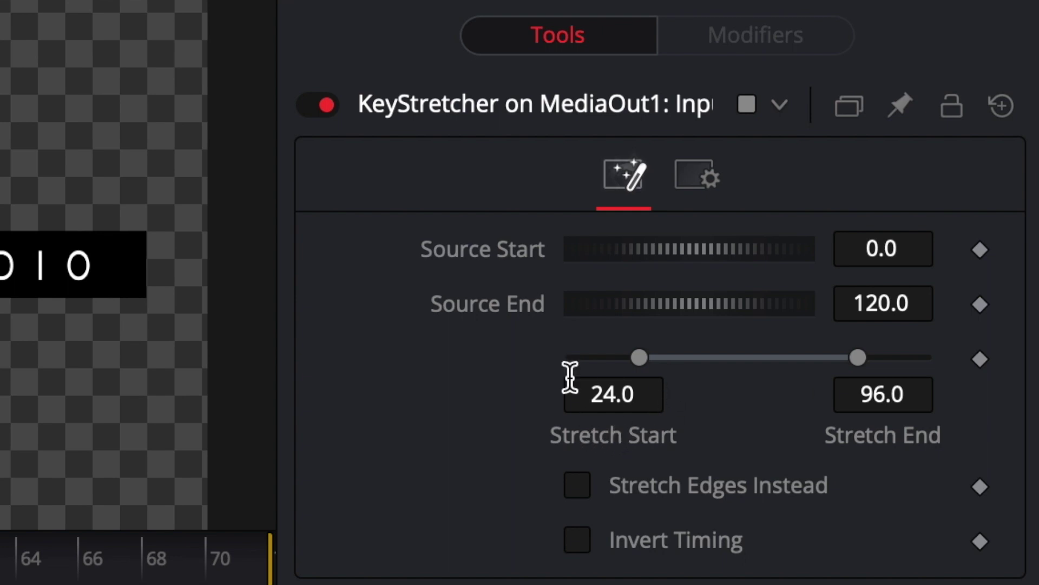
Set the Keyframe Stretcher's Stretch End to 48 and Source End to 71
{"action": "left_click_drag", "start_coordinate": [910, 404], "coordinate": [817, 395]}
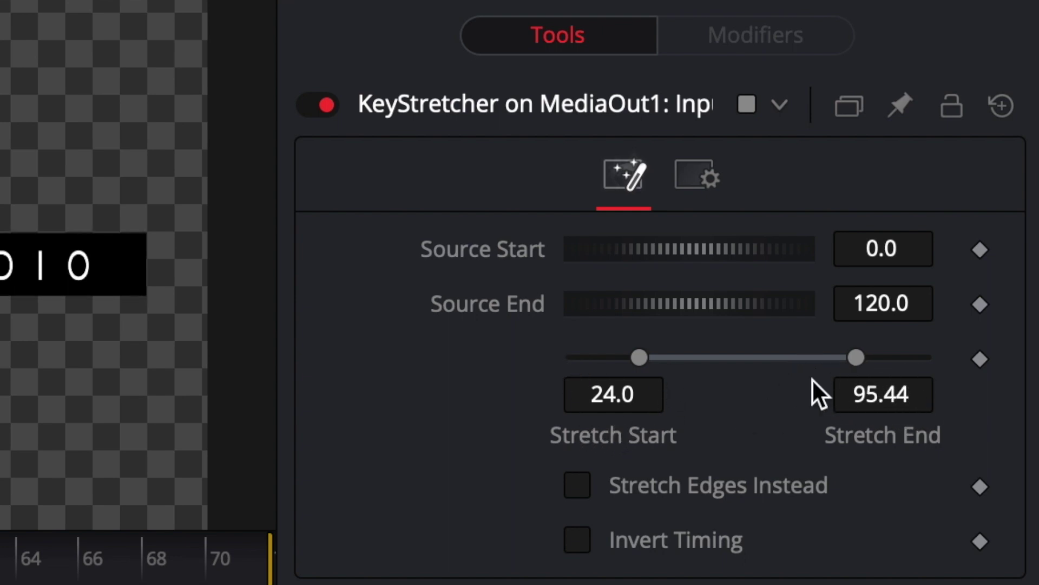
{"action": "left_click", "coordinate": [882, 396]}
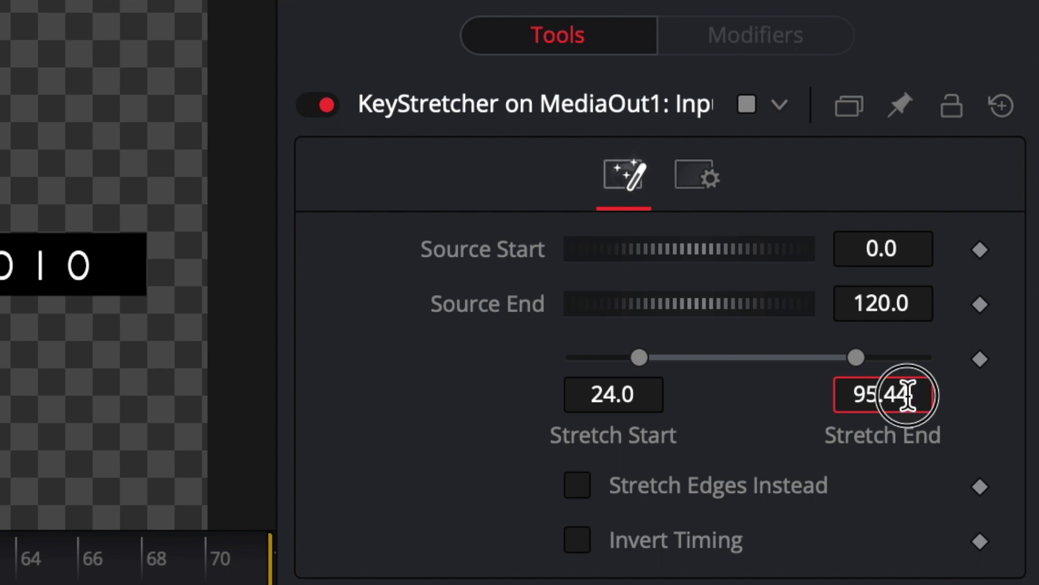
{"action": "left_click_drag", "start_coordinate": [910, 395], "coordinate": [797, 391]}
{"action": "type", "text": "48"}
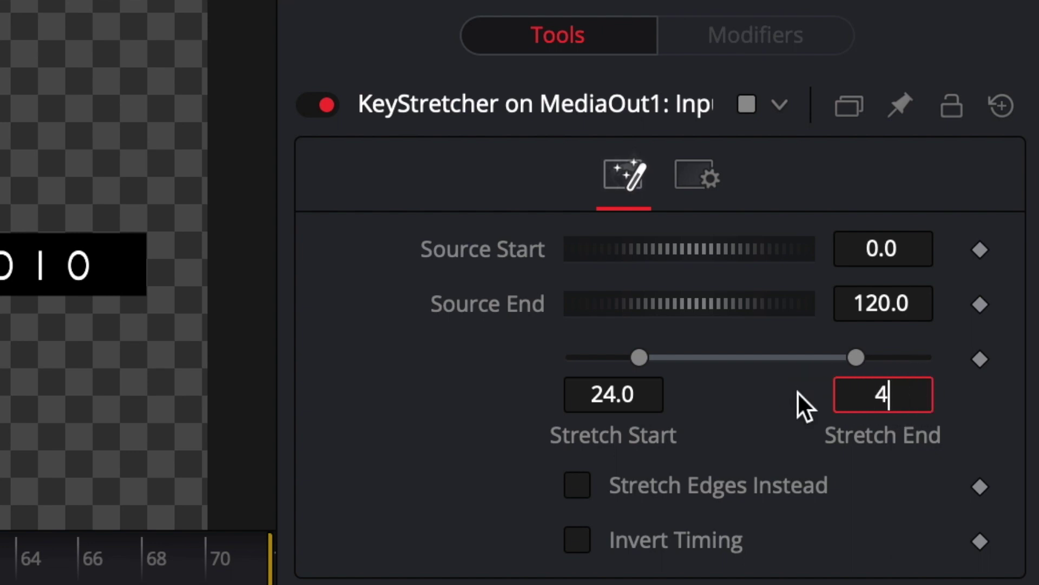
{"action": "key", "text": "Tab"}
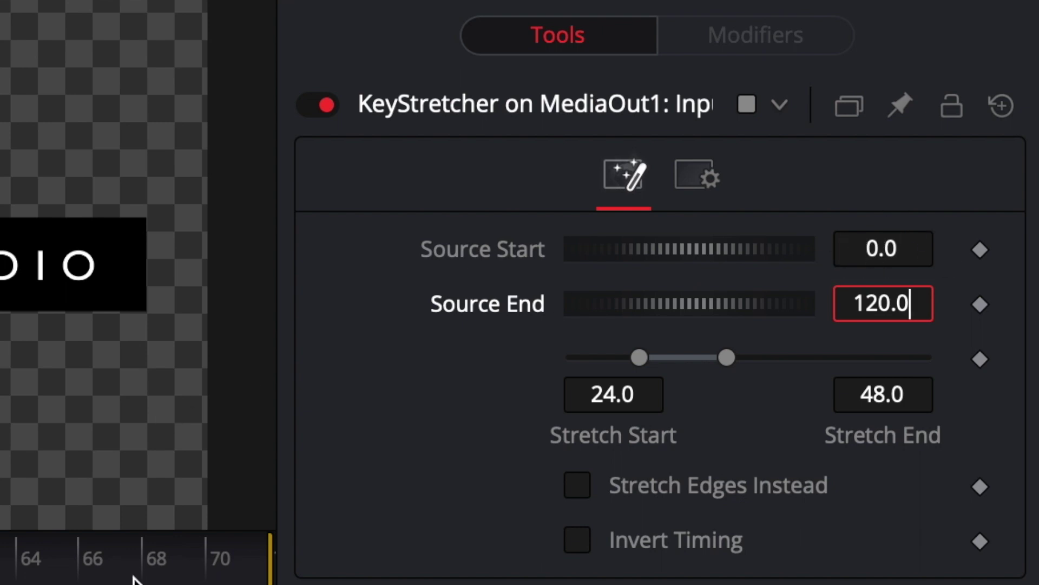
{"action": "left_click", "coordinate": [223, 568]}
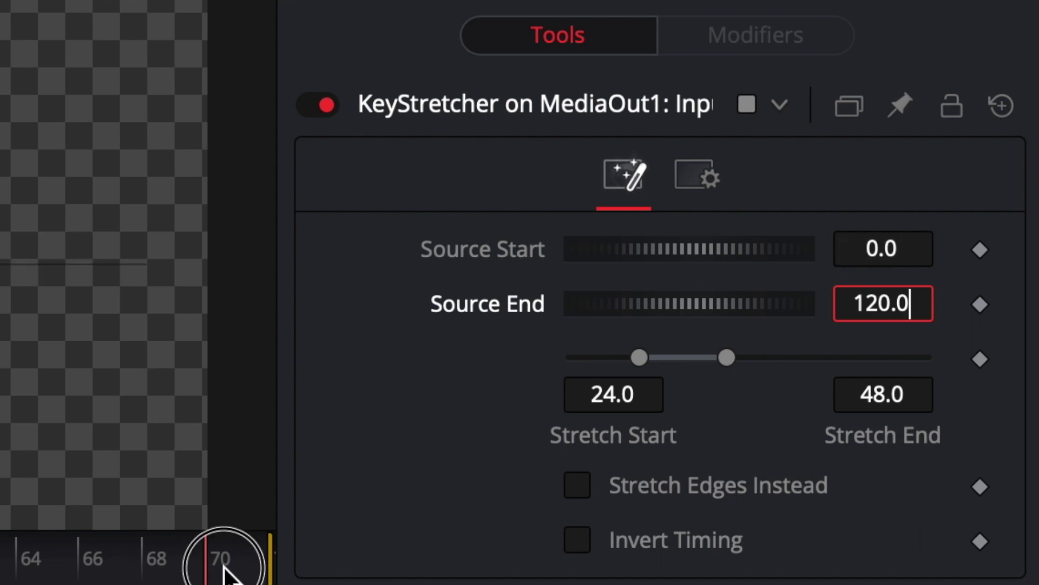
{"action": "left_click", "coordinate": [236, 568]}
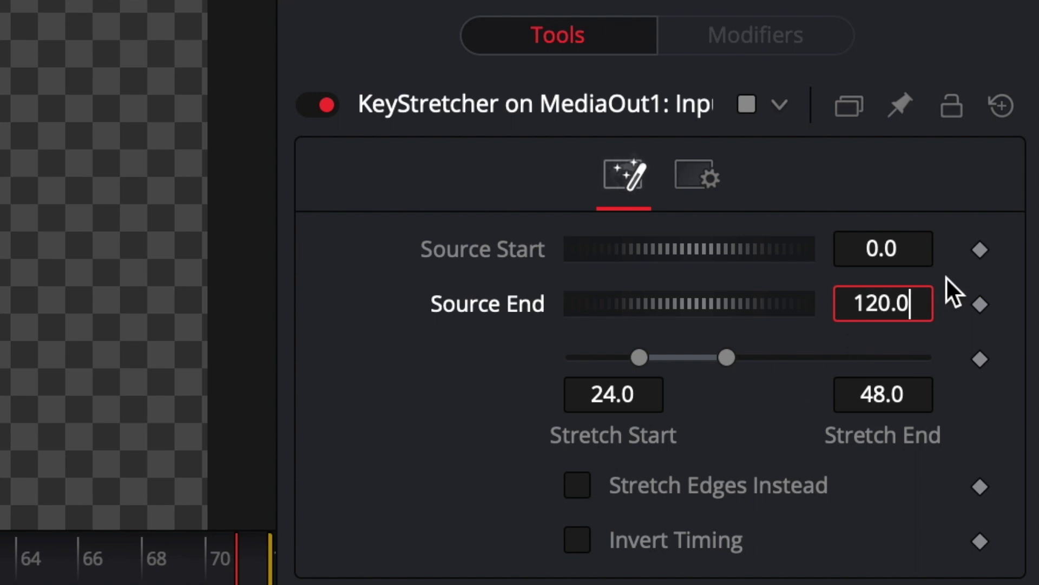
{"action": "left_click_drag", "start_coordinate": [919, 301], "coordinate": [728, 278]}
{"action": "type", "text": "71"}
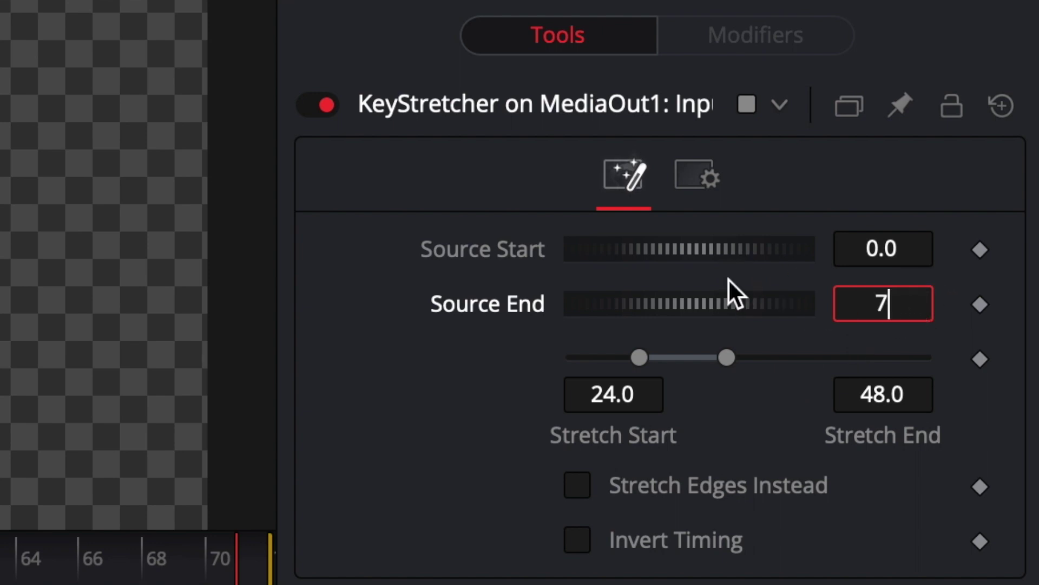
{"action": "key", "text": "Tab"}
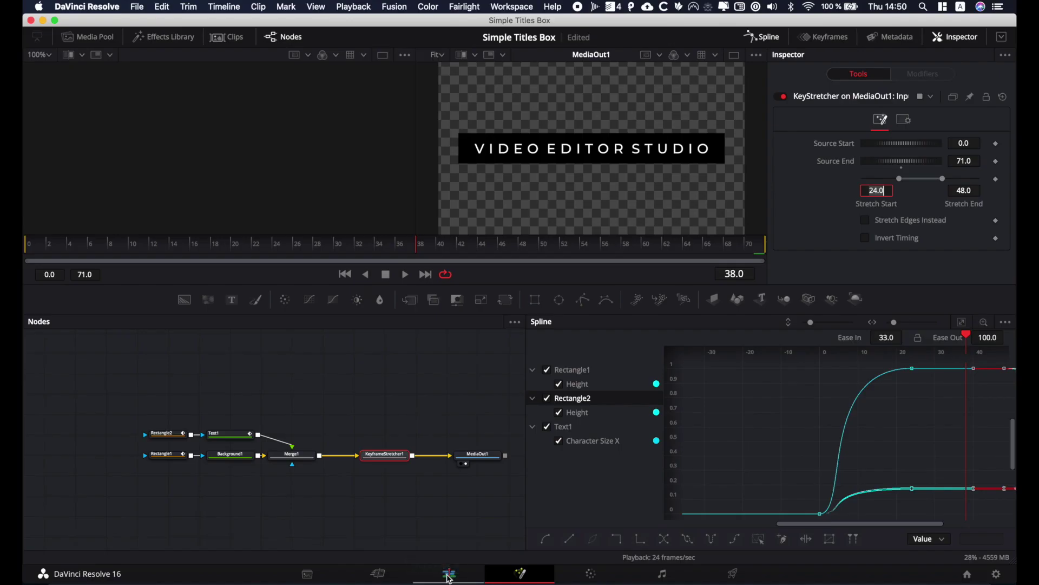
On the Edit page, lengthen Solid Color to about 22 seconds and Fusion Composition to about 19
{"action": "left_click", "coordinate": [448, 575]}
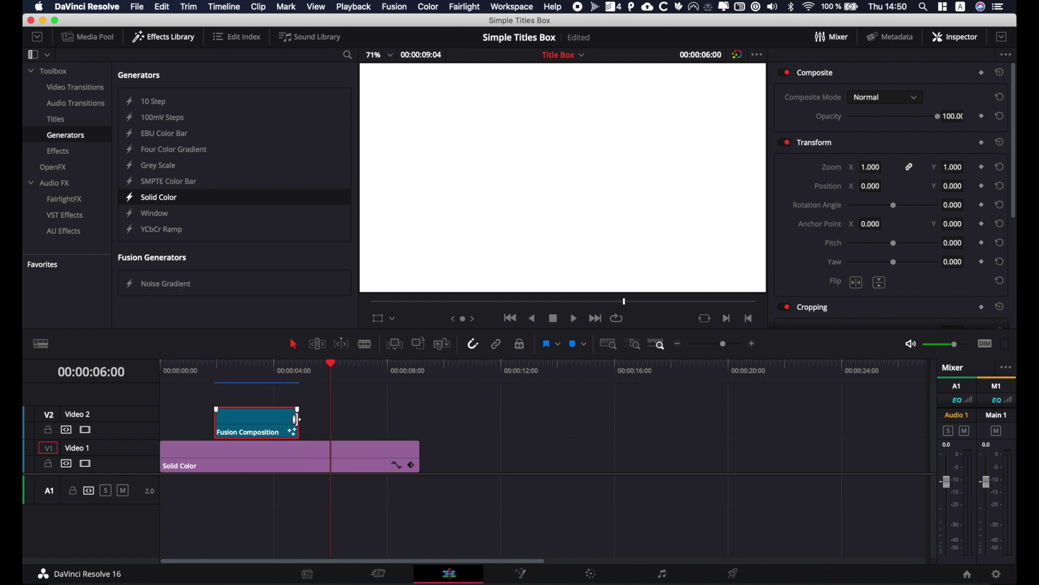
{"action": "left_click_drag", "start_coordinate": [297, 420], "coordinate": [352, 421]}
{"action": "key", "text": "slash"}
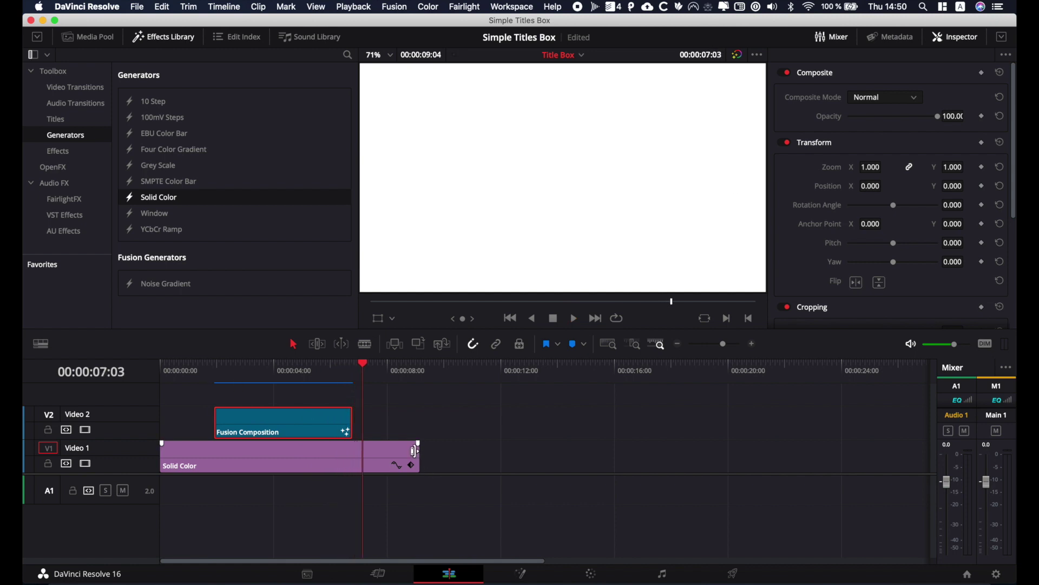
{"action": "left_click_drag", "start_coordinate": [566, 451], "coordinate": [788, 458]}
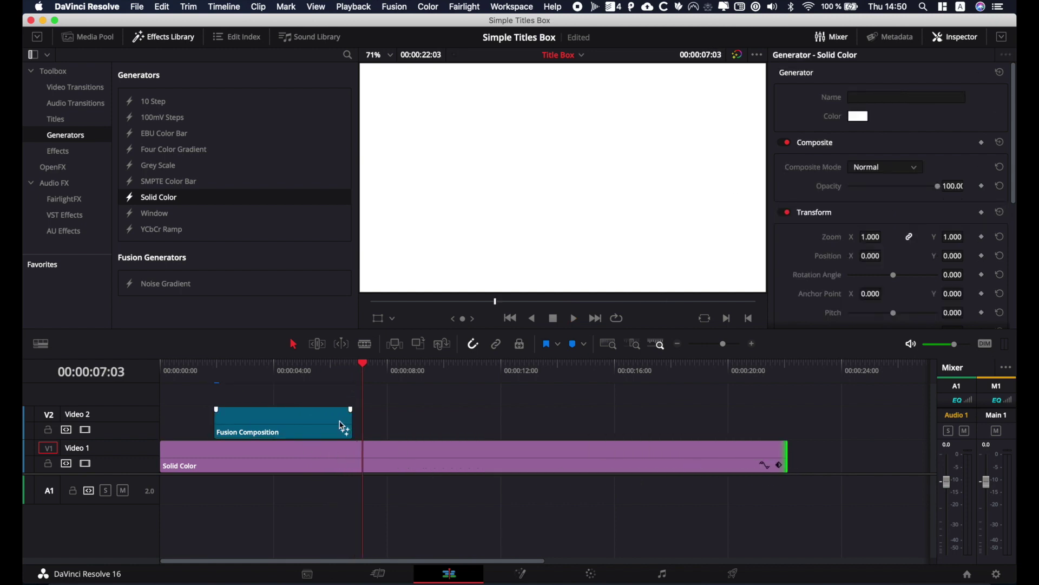
{"action": "left_click_drag", "start_coordinate": [349, 421], "coordinate": [704, 445]}
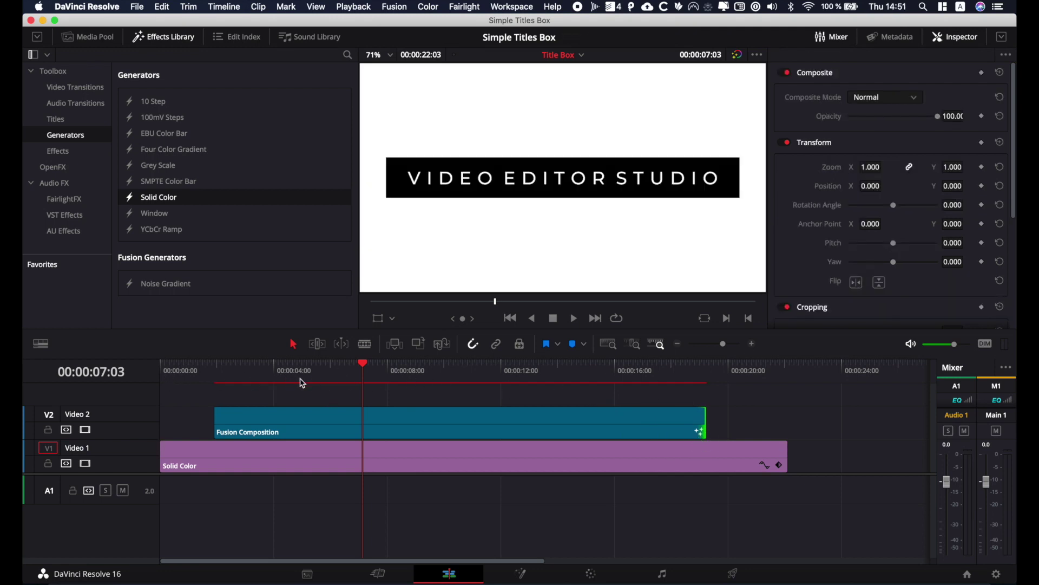
Play from the start and scrub through the stretched title's ending animation
{"action": "left_click", "coordinate": [203, 369]}
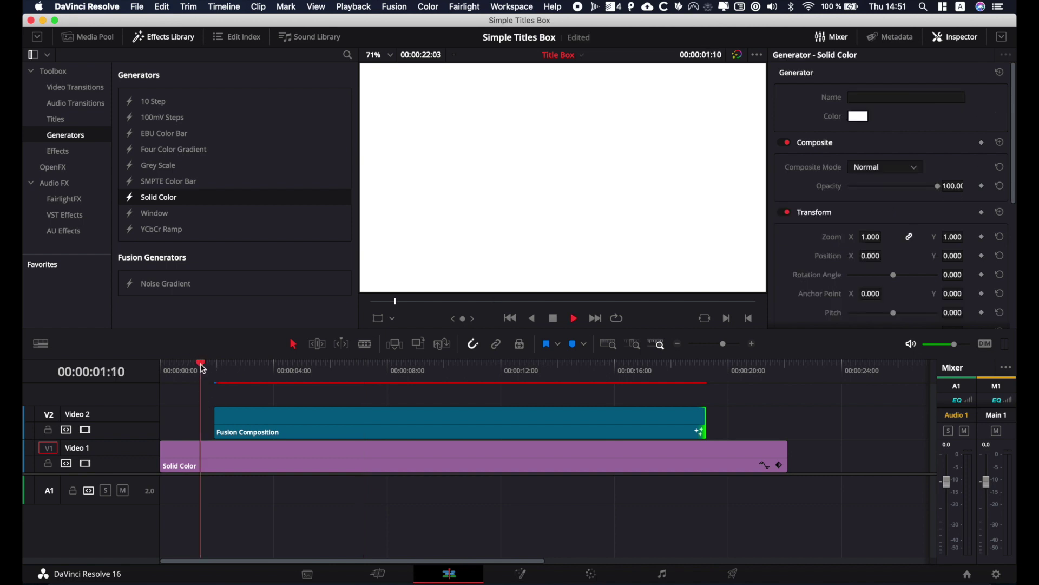
{"action": "key", "text": "space"}
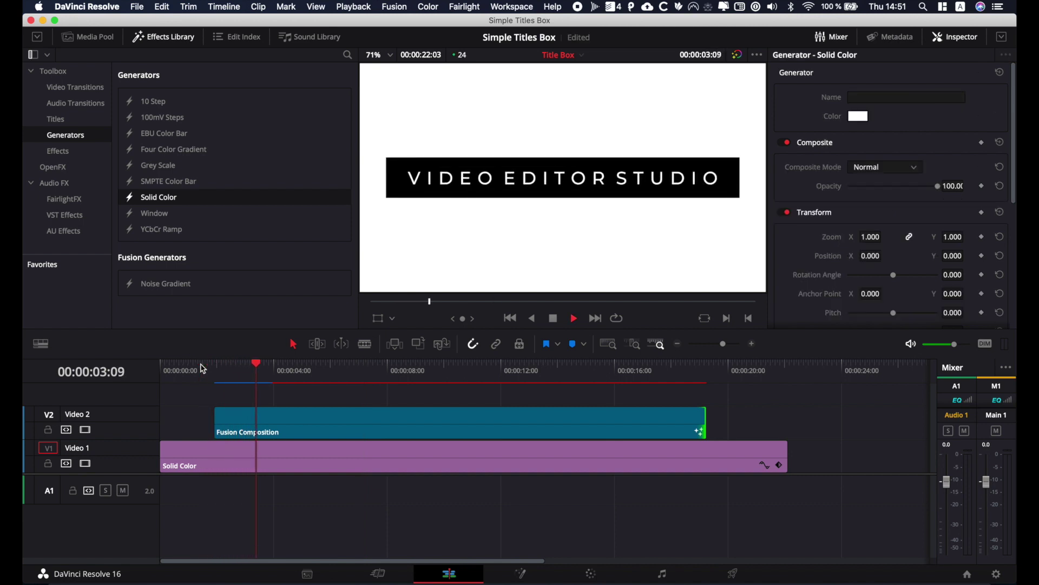
{"action": "key", "text": "space"}
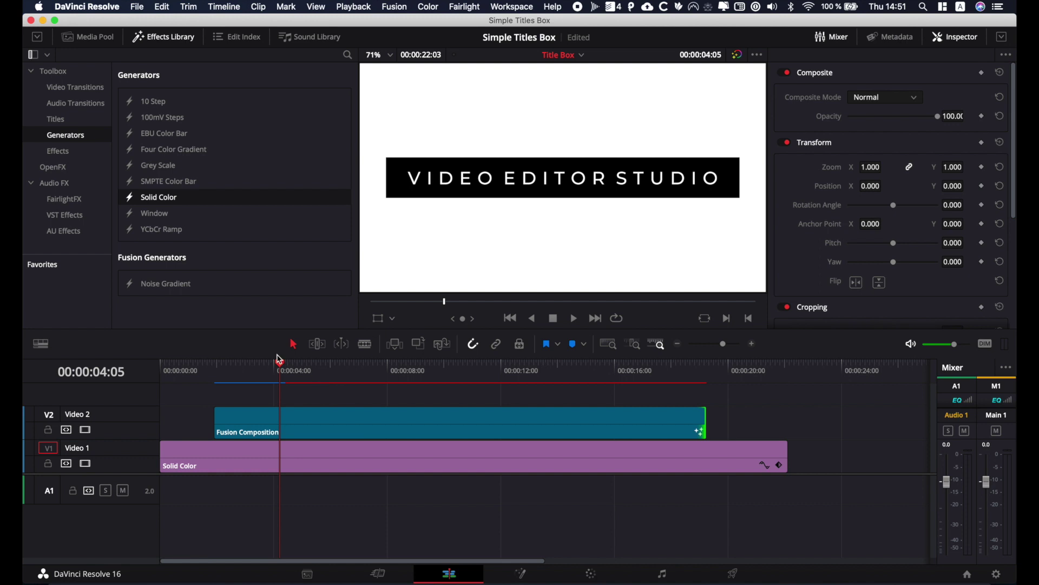
{"action": "left_click_drag", "start_coordinate": [282, 366], "coordinate": [626, 396]}
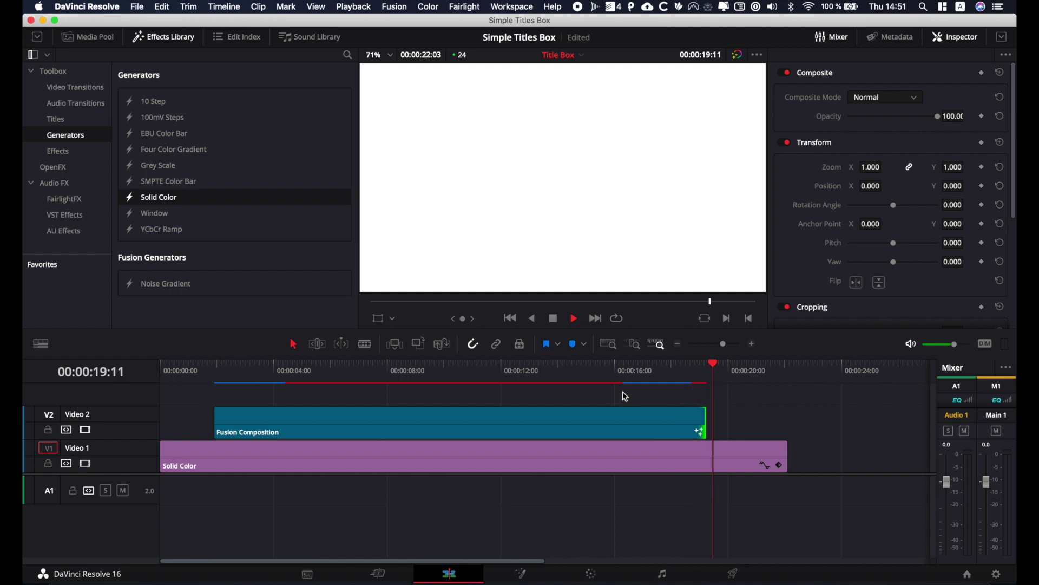
Move the playhead to about 10 seconds to view the title
{"action": "left_click", "coordinate": [451, 373]}
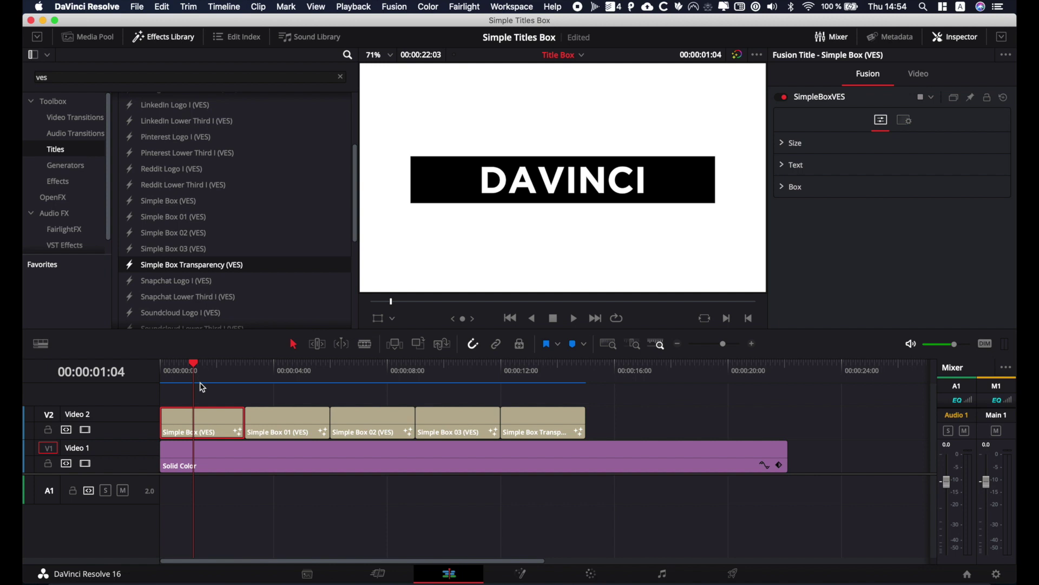
Make the Simple Box (VES) title's box red in the Inspector's Box settings
{"action": "left_click", "coordinate": [783, 144]}
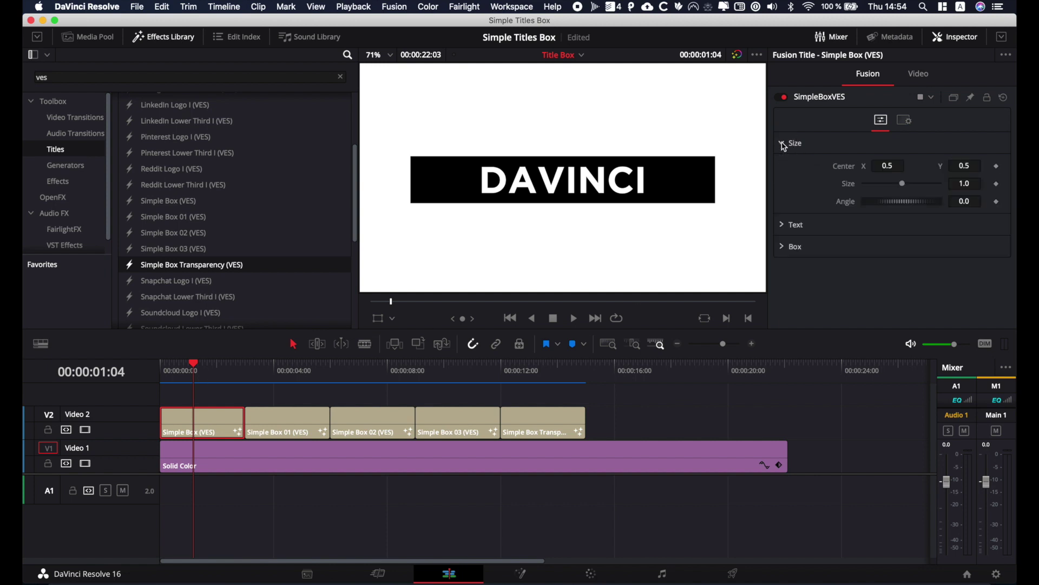
{"action": "left_click", "coordinate": [784, 144]}
{"action": "left_click", "coordinate": [783, 168]}
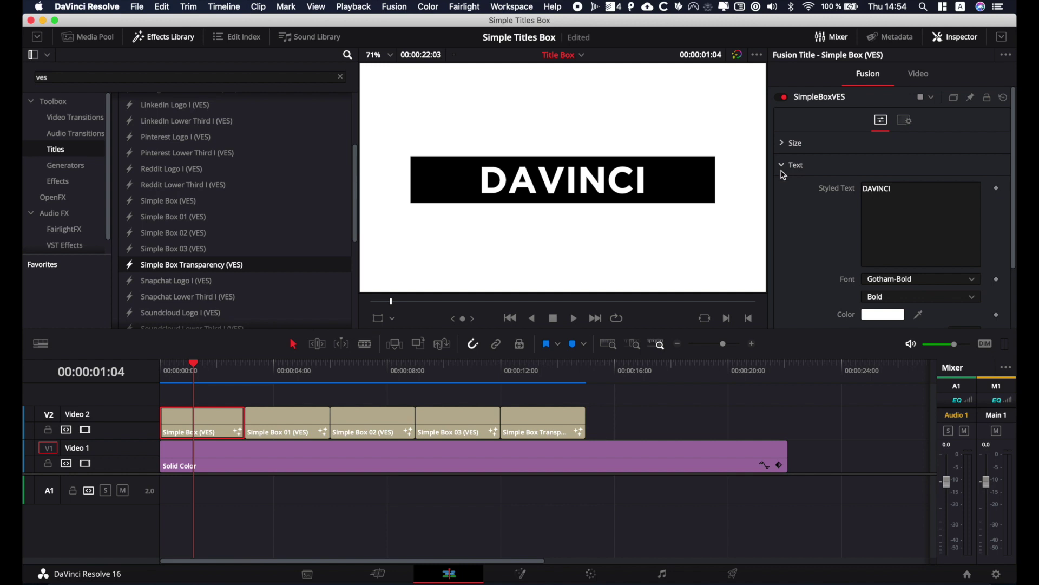
{"action": "left_click", "coordinate": [782, 168]}
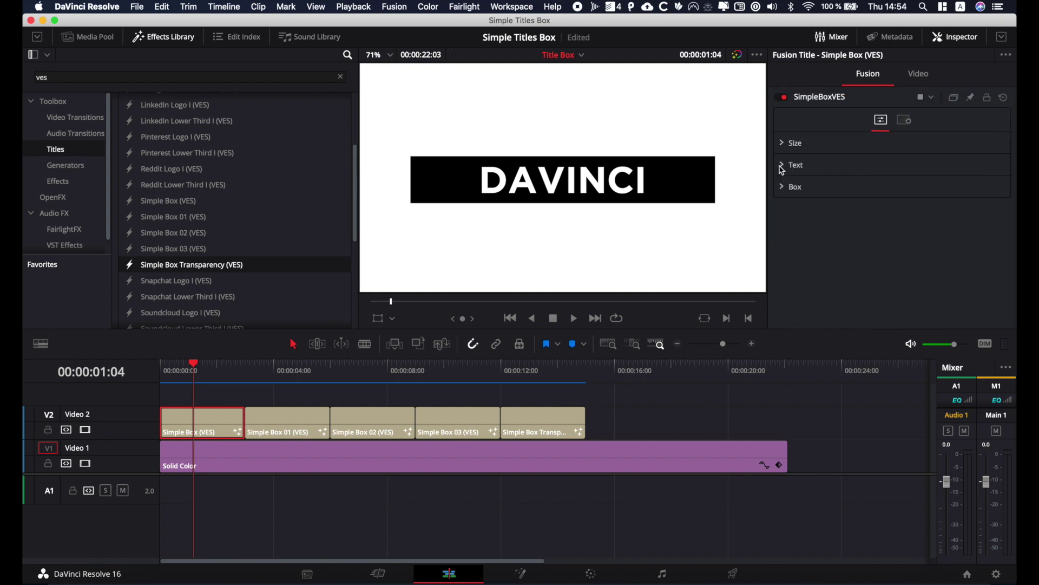
{"action": "left_click", "coordinate": [783, 190]}
{"action": "scroll", "coordinate": [804, 210], "scroll_direction": "down", "scroll_amount": 5}
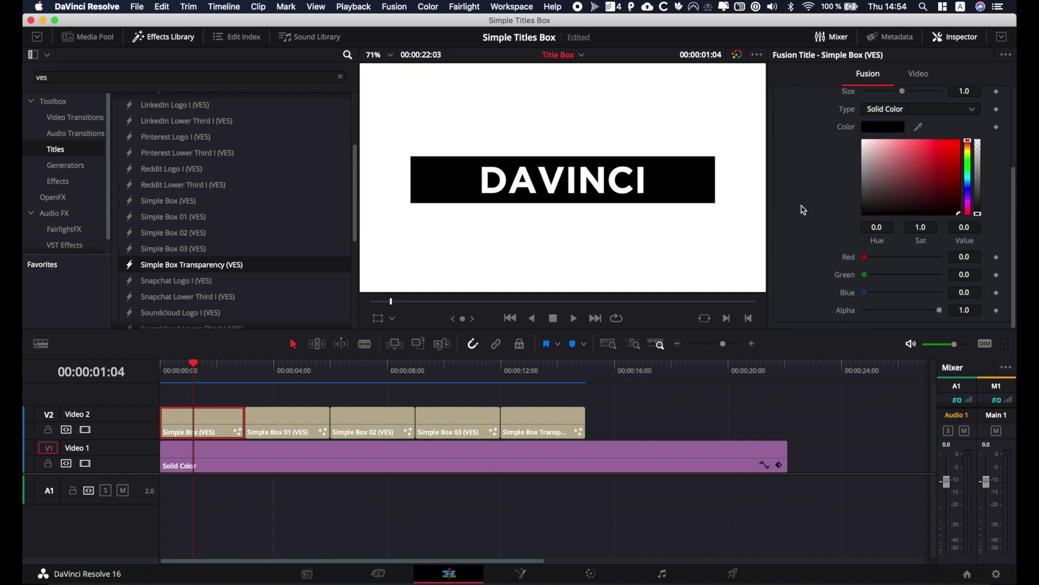
{"action": "left_click", "coordinate": [939, 163]}
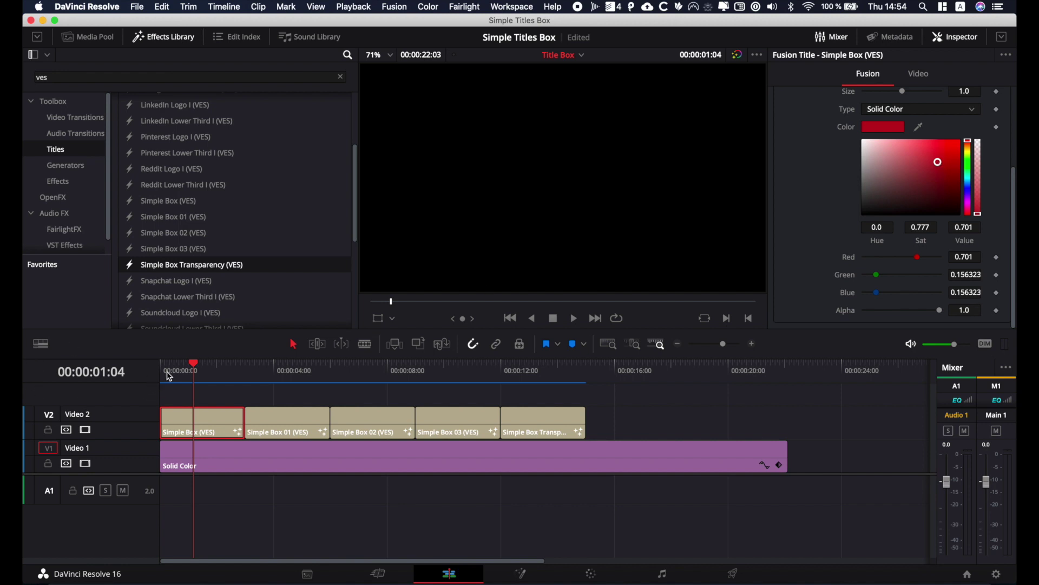
Play and scrub through the VES titles, ending on the SIMPLE boxed title at 7 seconds
{"action": "left_click", "coordinate": [197, 371]}
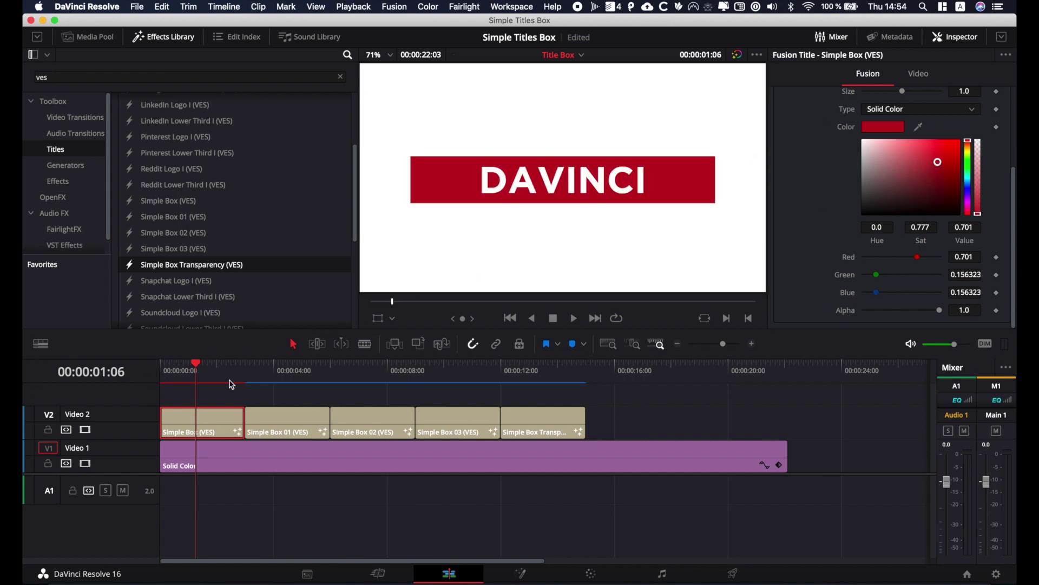
{"action": "left_click", "coordinate": [253, 368]}
{"action": "key", "text": "space"}
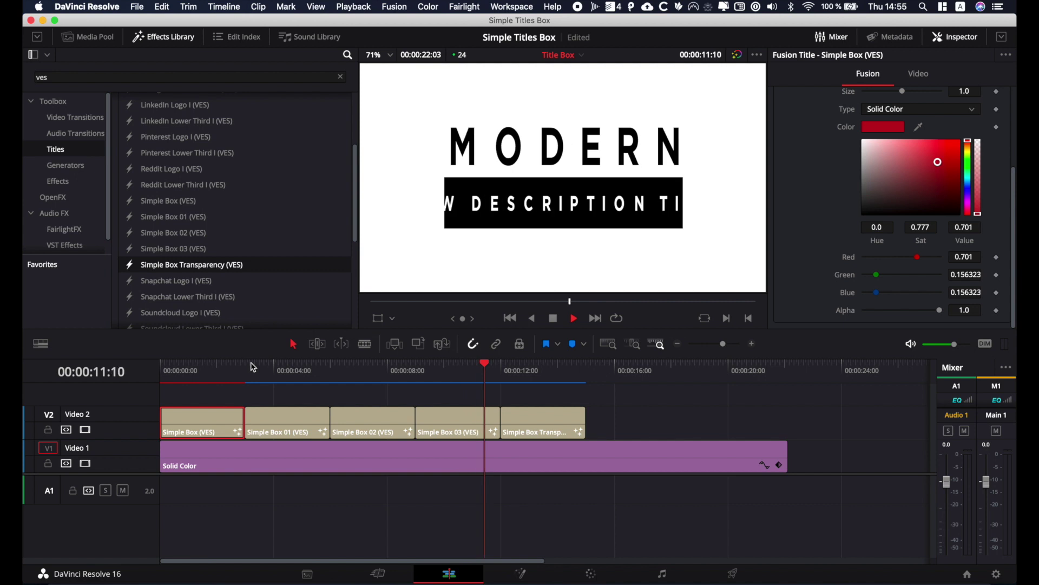
{"action": "left_click", "coordinate": [280, 368]}
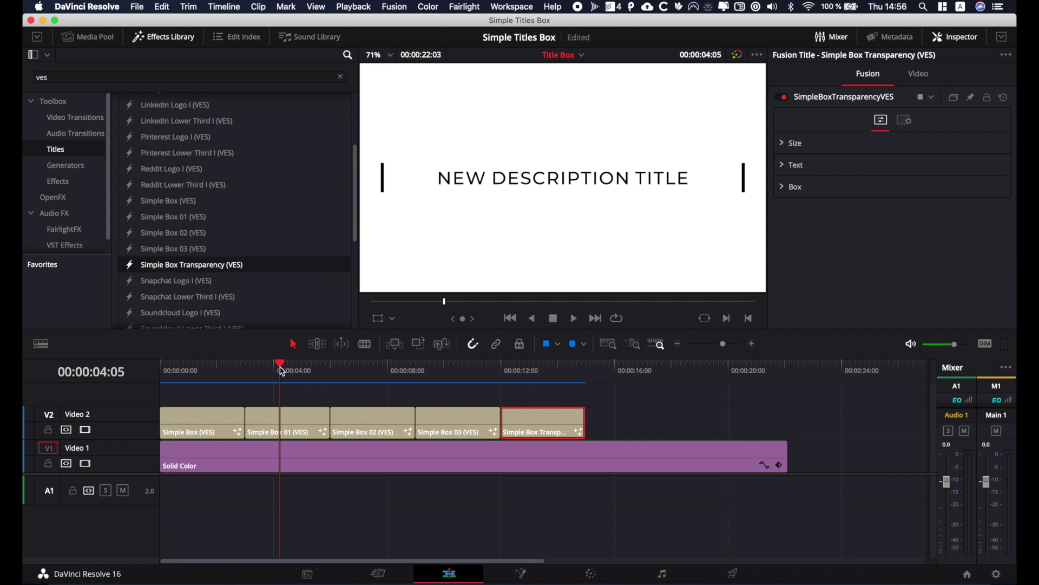
{"action": "left_click", "coordinate": [375, 371]}
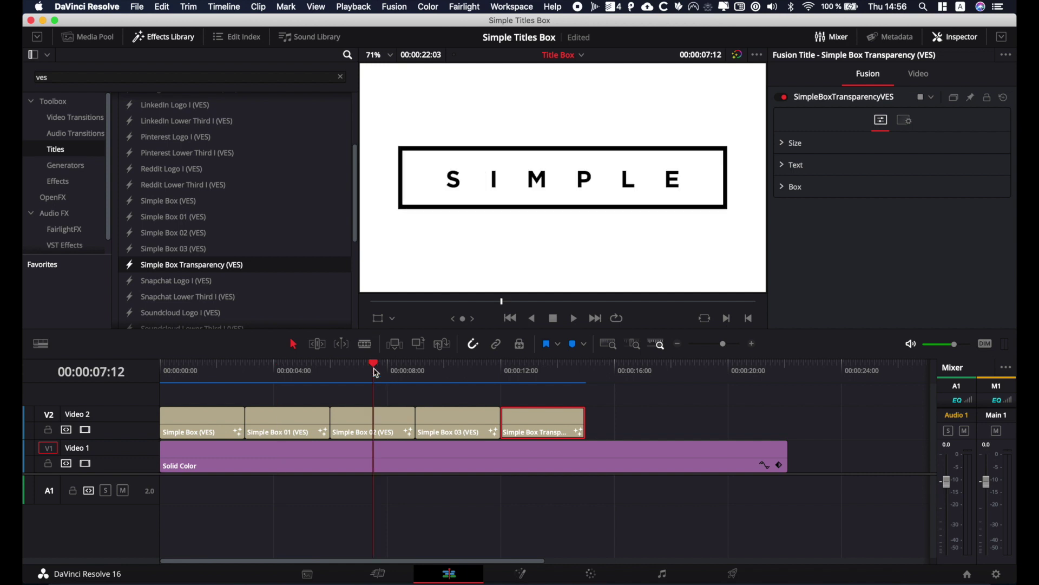